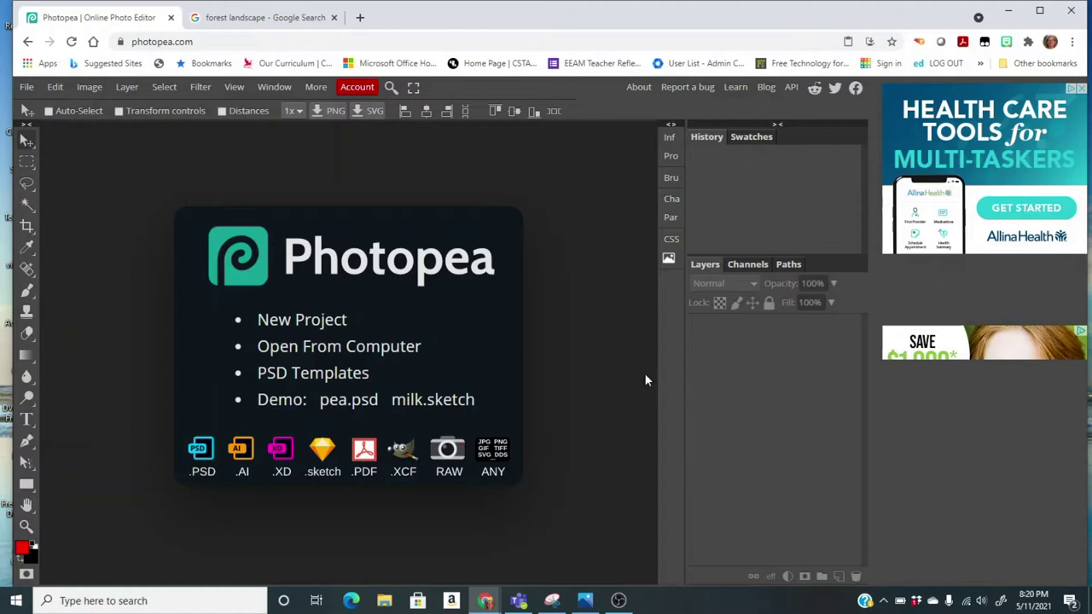
Step: Create a new 1080×1080 canvas named Text Practice using the Instagram preset
{"action": "left_click", "coordinate": [27, 89]}
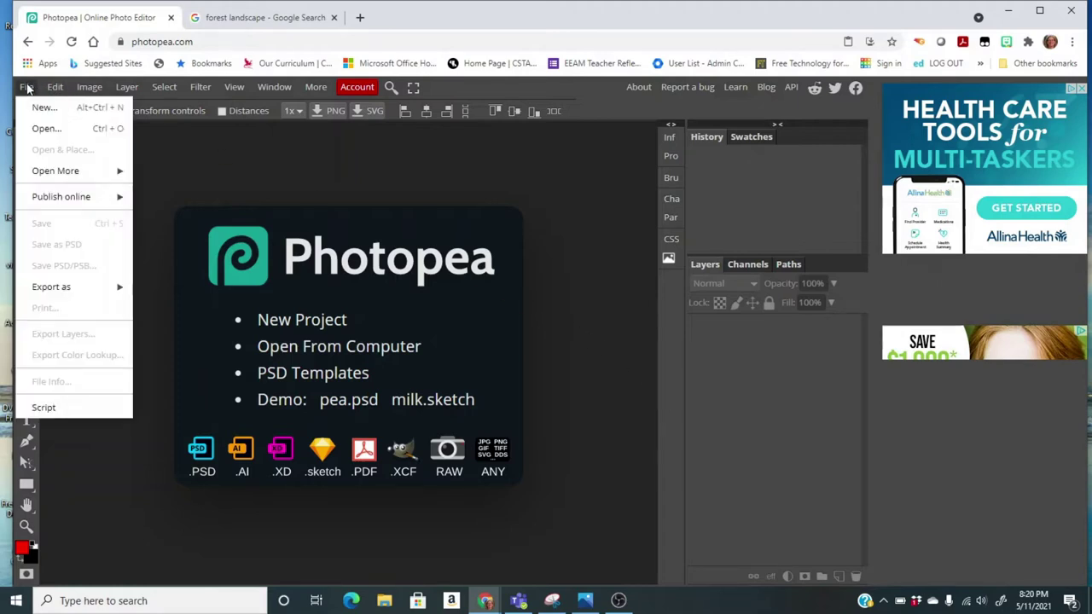
{"action": "left_click", "coordinate": [38, 109]}
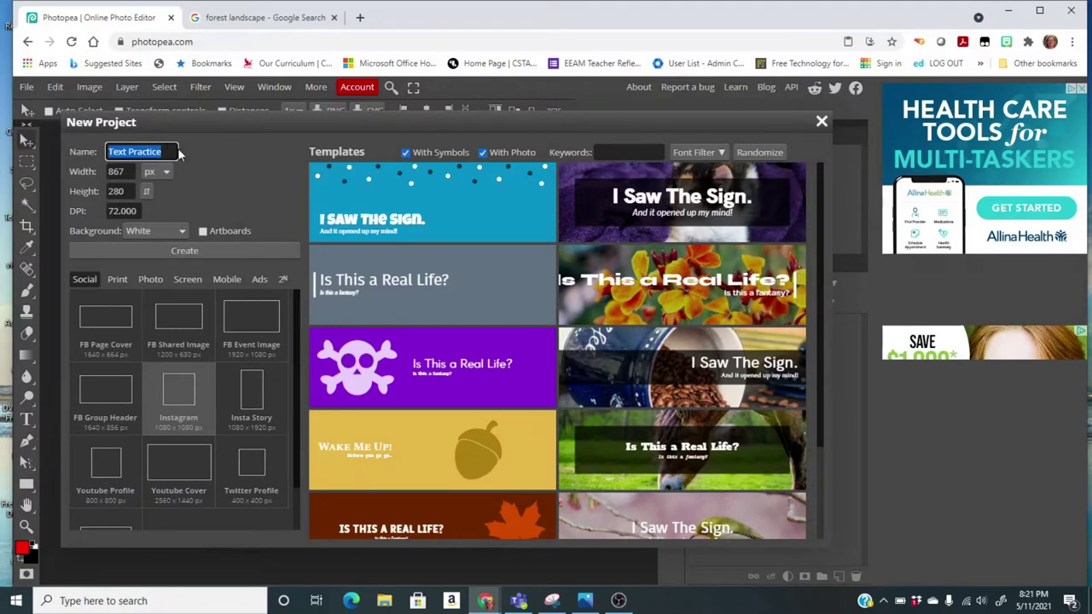
{"action": "left_click", "coordinate": [178, 405]}
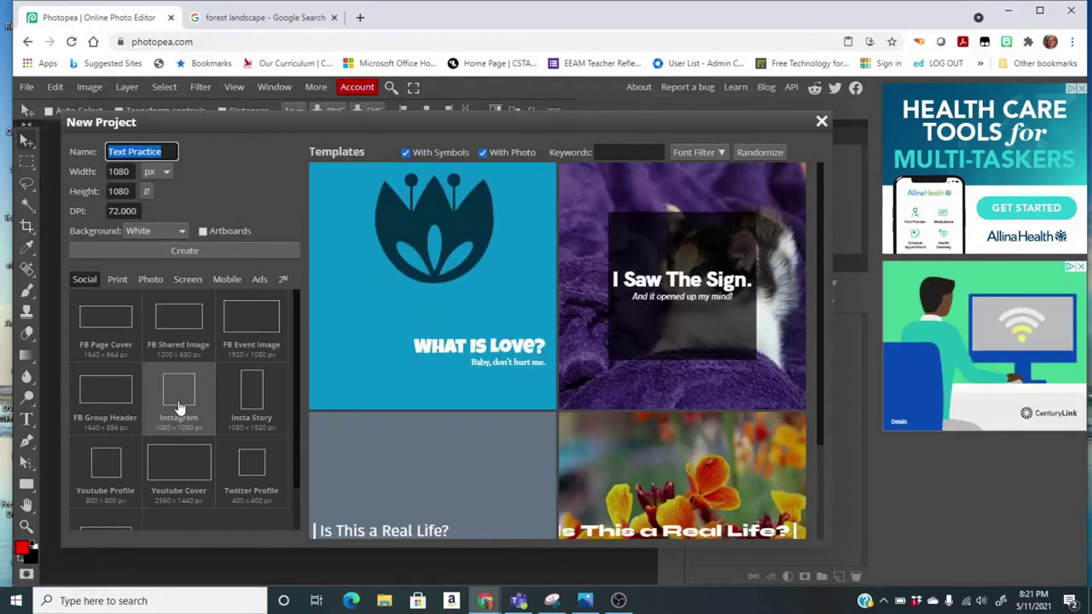
{"action": "left_click", "coordinate": [196, 251]}
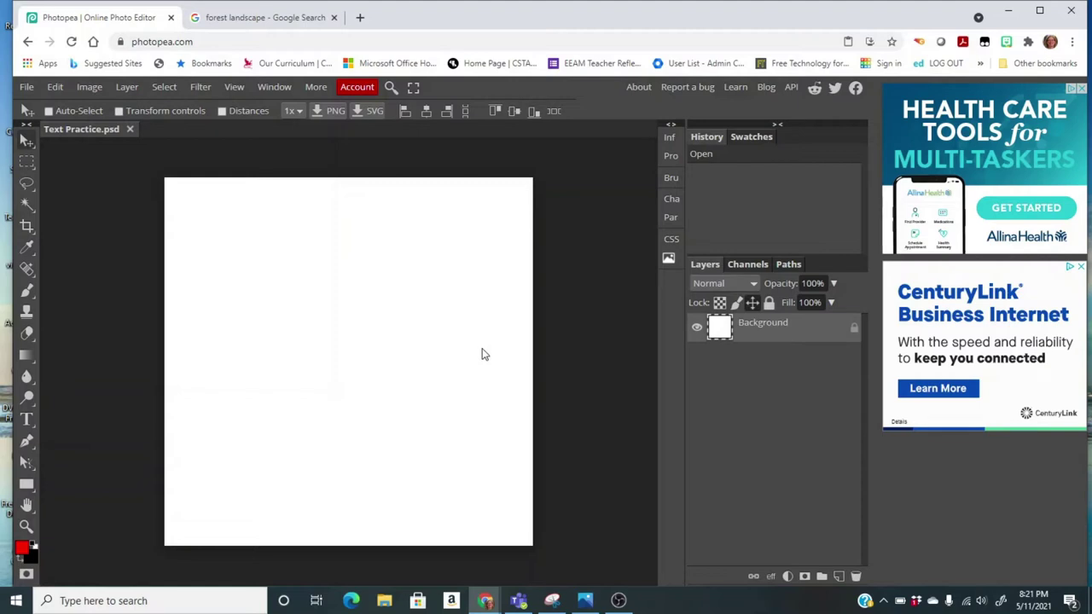
Step: Copy the mossy forest wallpaper from the Google Images 'forest landscape' preview
{"action": "left_click", "coordinate": [289, 19]}
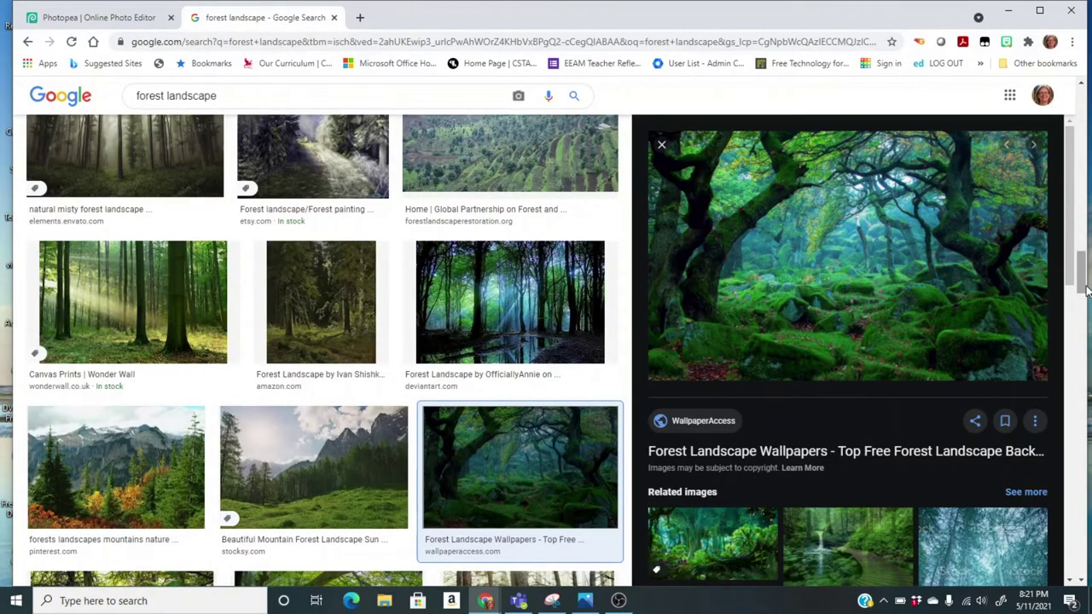
{"action": "scroll", "coordinate": [1073, 205], "scroll_direction": "down", "scroll_amount": 5}
{"action": "scroll", "coordinate": [1073, 205], "scroll_direction": "up", "scroll_amount": 5}
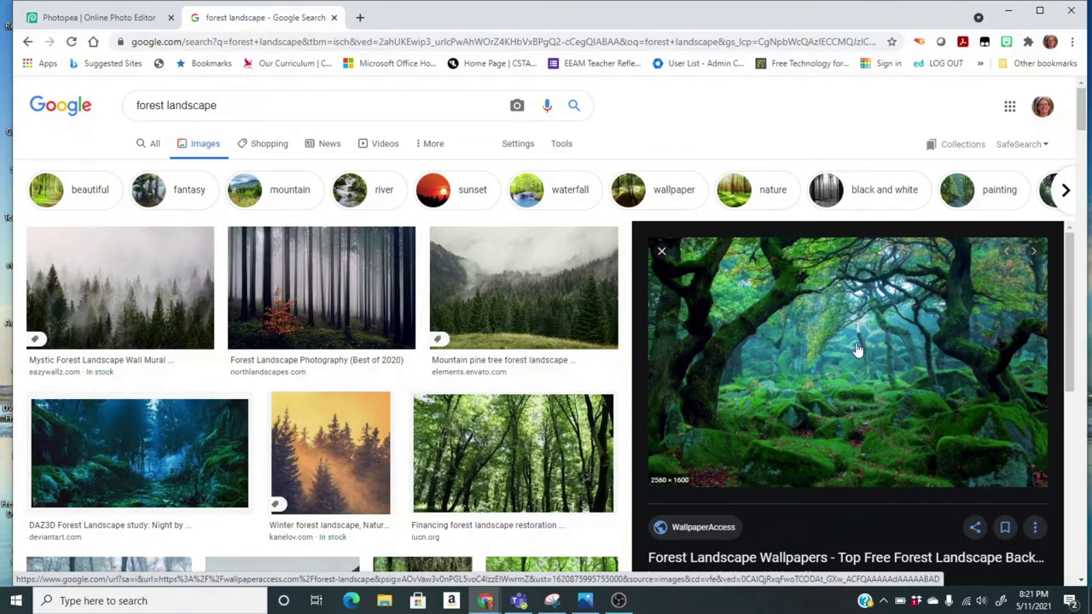
{"action": "right_click", "coordinate": [765, 354]}
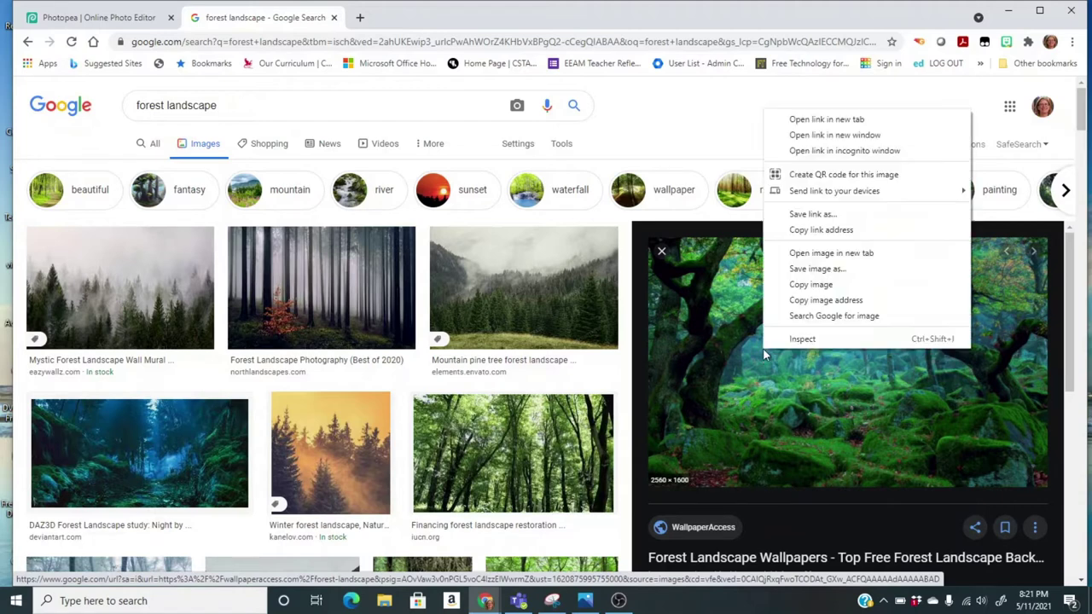
{"action": "left_click", "coordinate": [812, 285]}
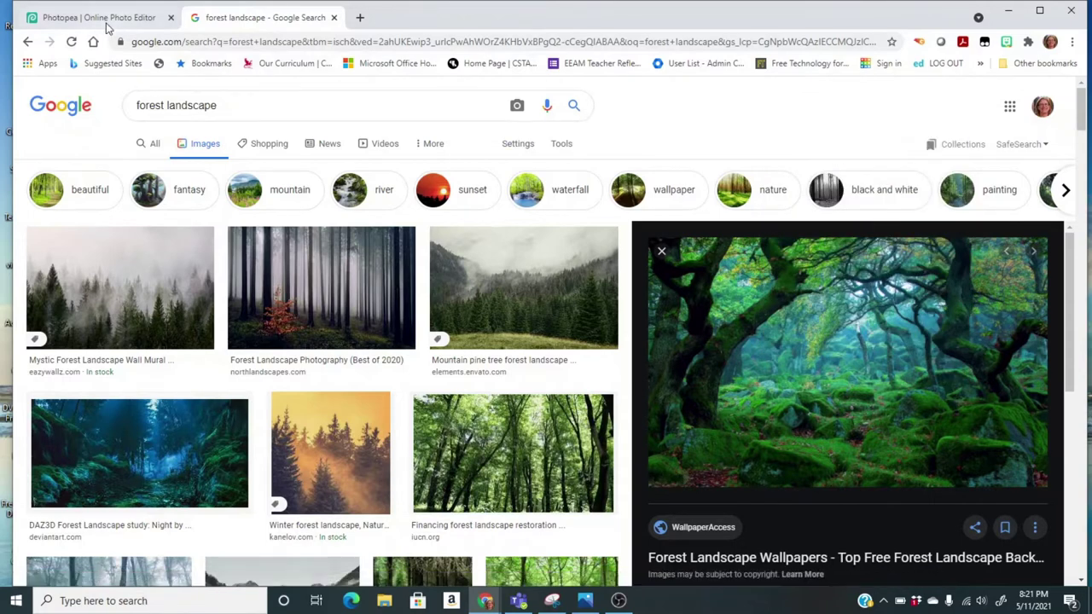
Step: Paste the forest image into Text Practice as Layer 1 above the Background
{"action": "left_click", "coordinate": [106, 25]}
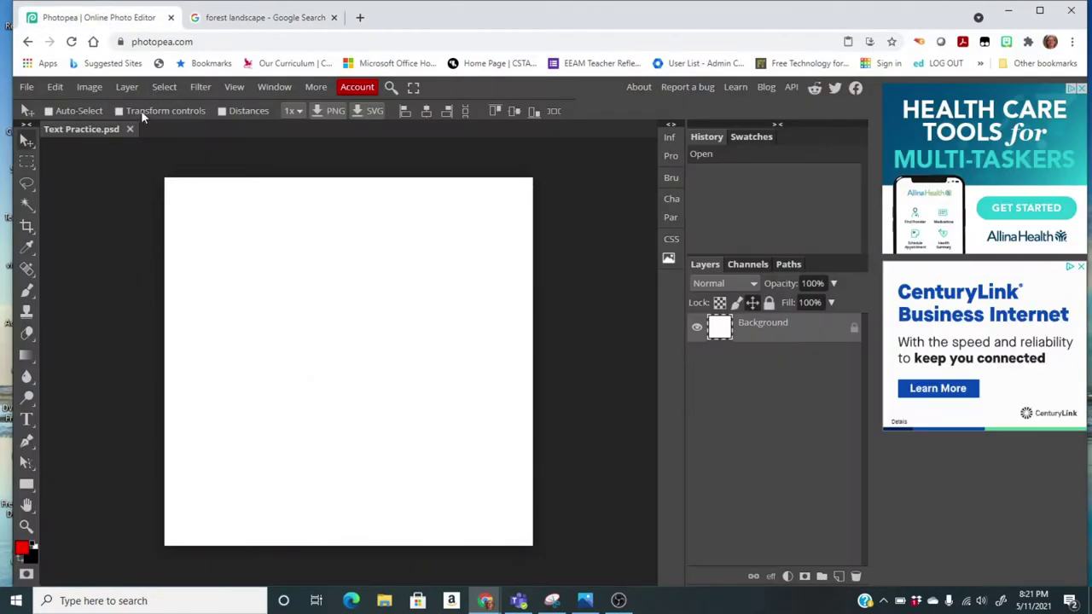
{"action": "left_click", "coordinate": [56, 88]}
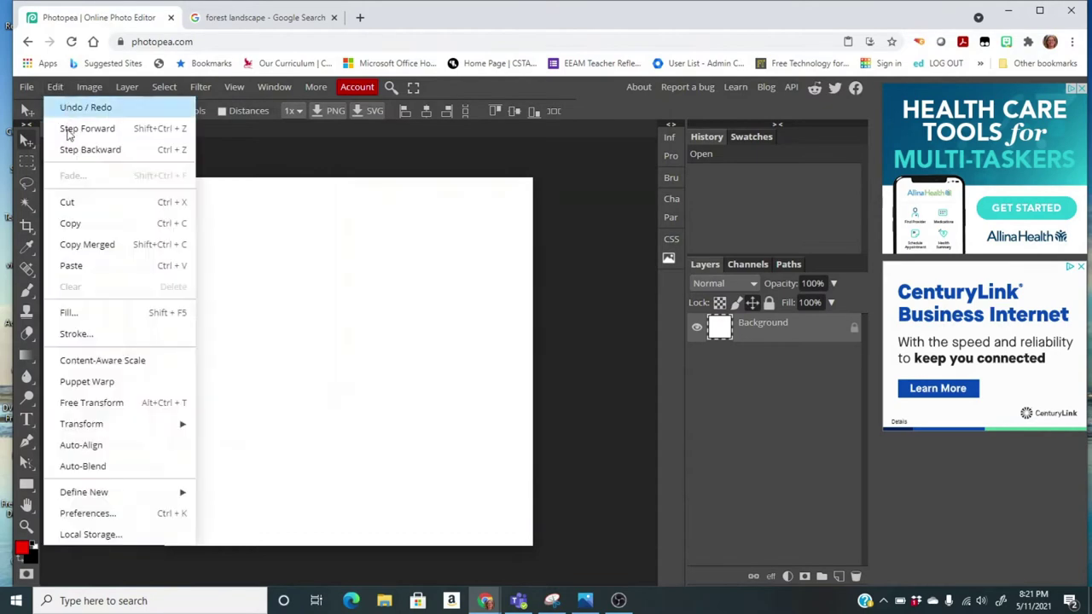
{"action": "left_click", "coordinate": [72, 265]}
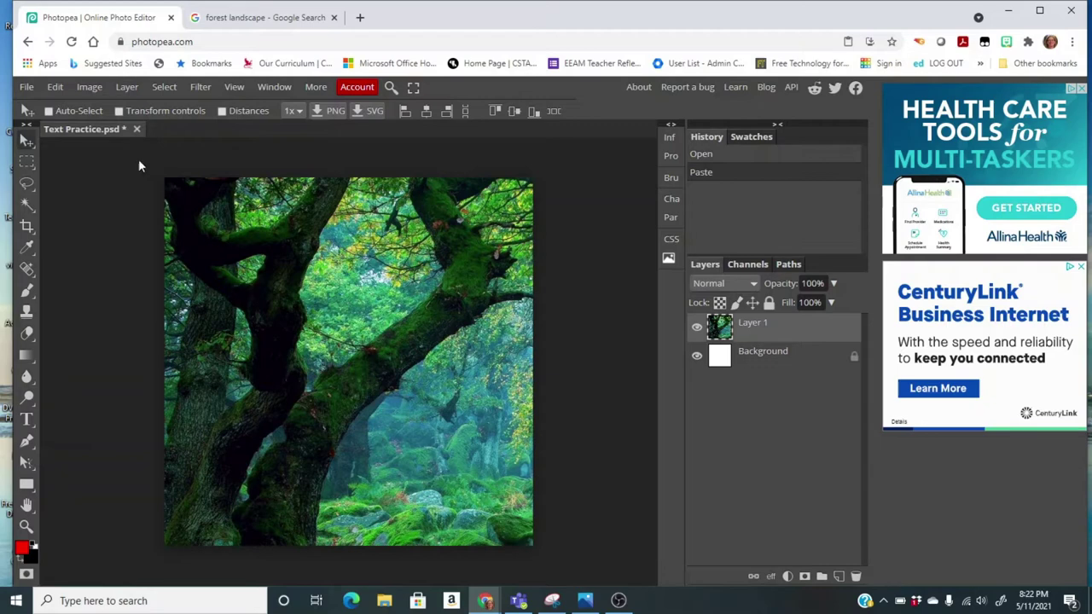
Step: Scale the forest layer down to about 684 × 450 px near the top-left and apply it
{"action": "left_click", "coordinate": [55, 88]}
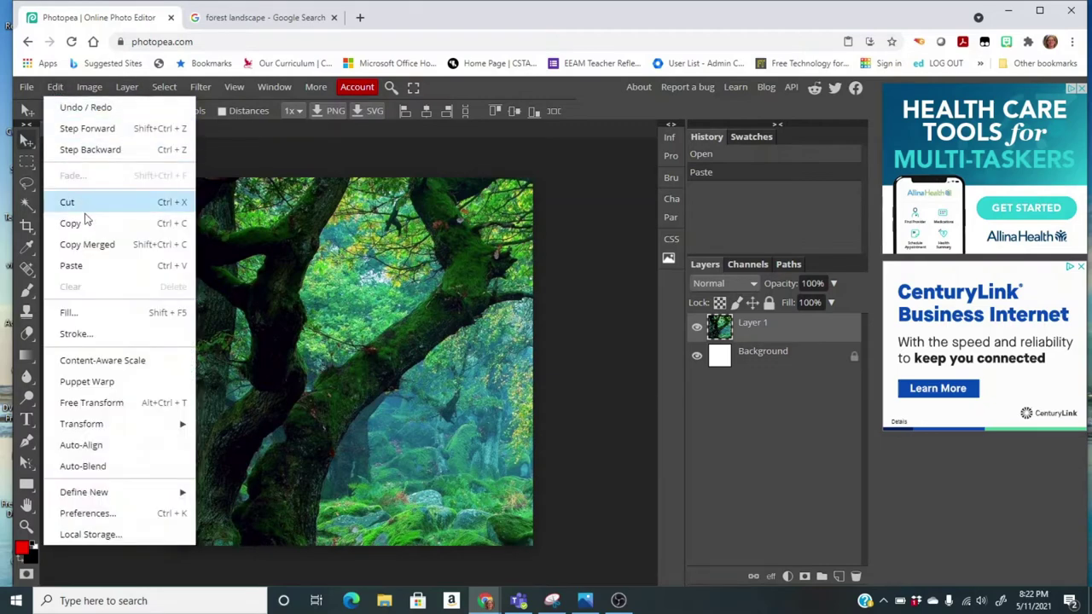
{"action": "mouse_move", "coordinate": [84, 428]}
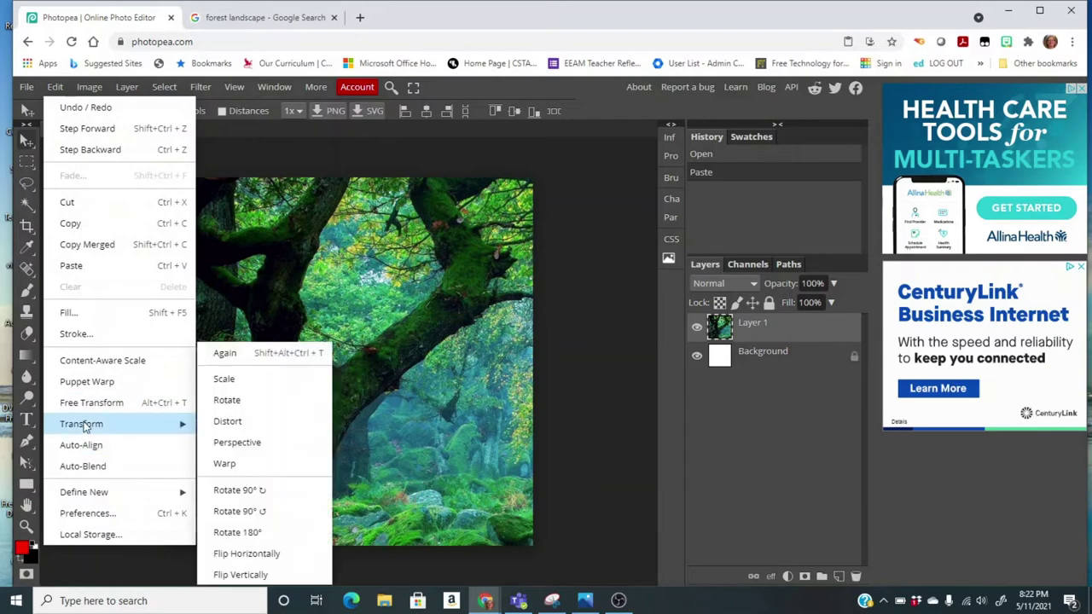
{"action": "left_click", "coordinate": [232, 382]}
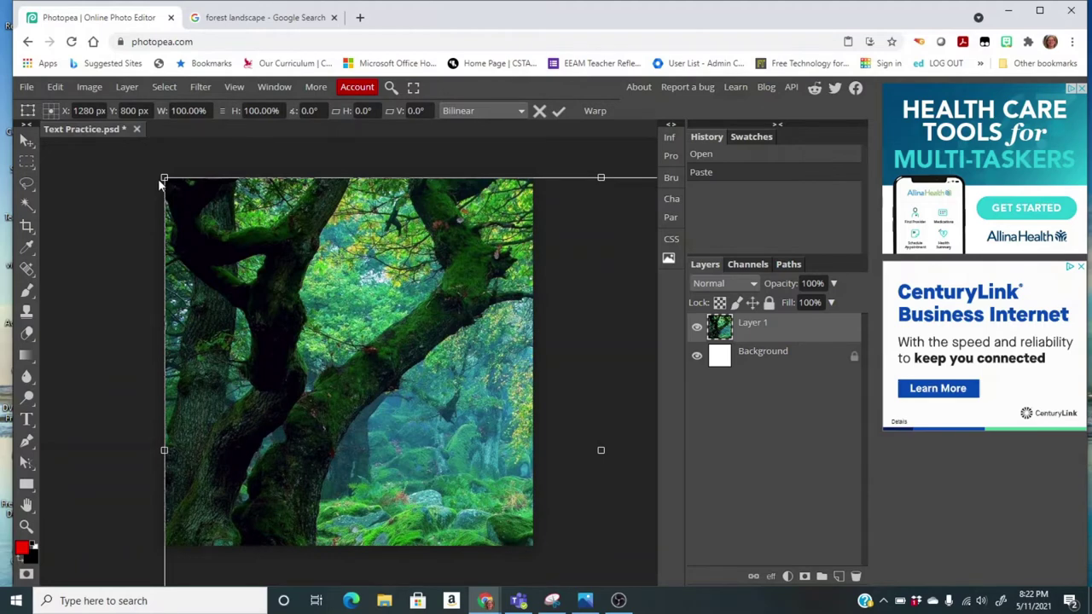
{"action": "left_click_drag", "start_coordinate": [157, 179], "coordinate": [212, 235]}
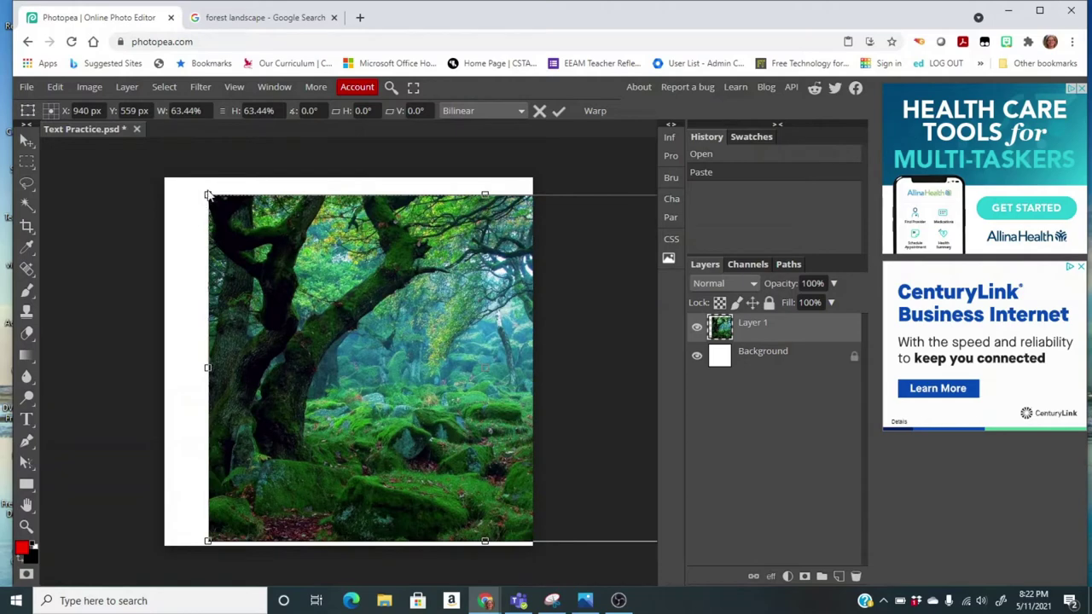
{"action": "left_click_drag", "start_coordinate": [208, 196], "coordinate": [178, 202]}
{"action": "left_click_drag", "start_coordinate": [228, 273], "coordinate": [234, 264]}
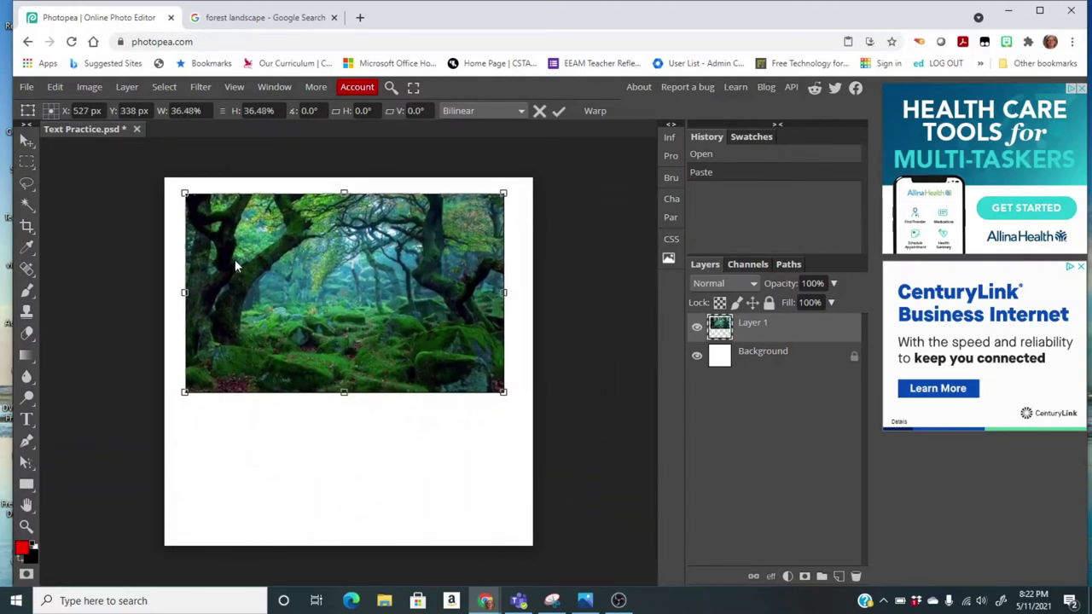
{"action": "left_click_drag", "start_coordinate": [505, 392], "coordinate": [418, 347]}
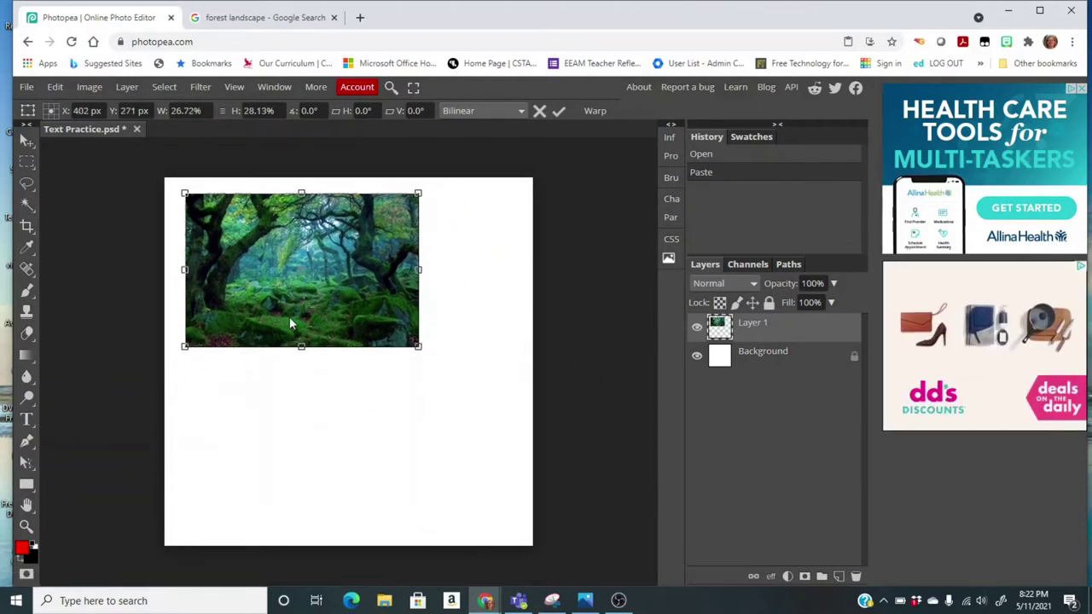
{"action": "left_click", "coordinate": [26, 142]}
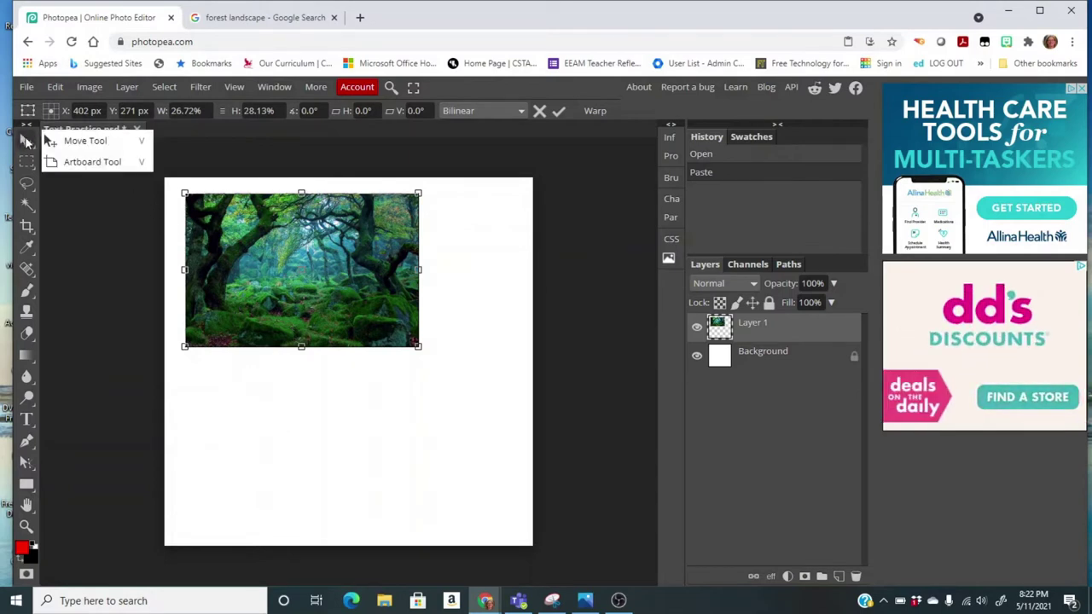
{"action": "left_click", "coordinate": [70, 143]}
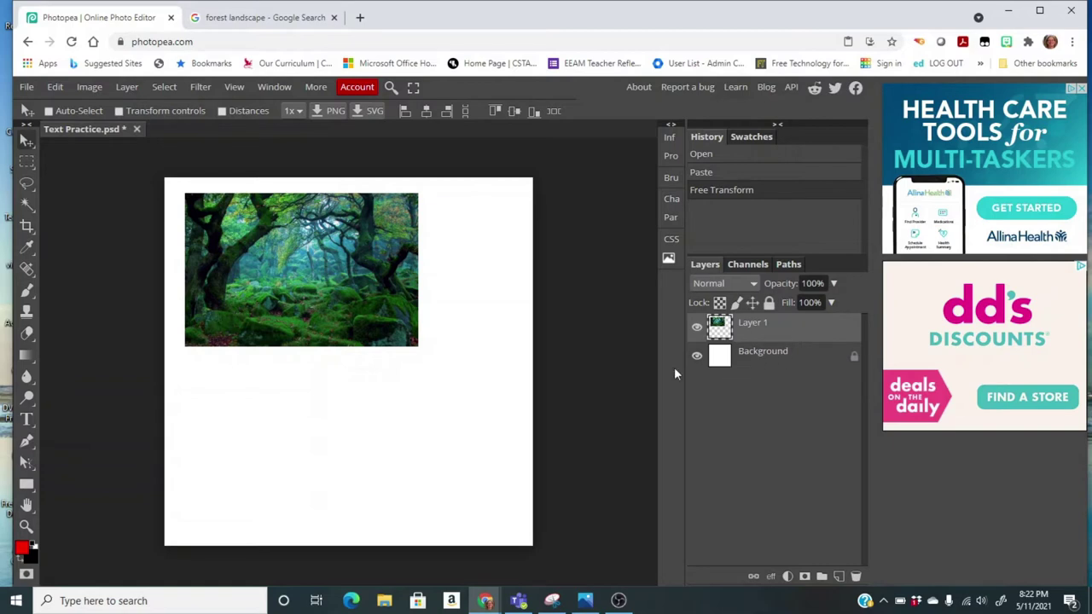
Step: Unlock the Background layer with its lock icon in the Layers panel
{"action": "left_click", "coordinate": [855, 358]}
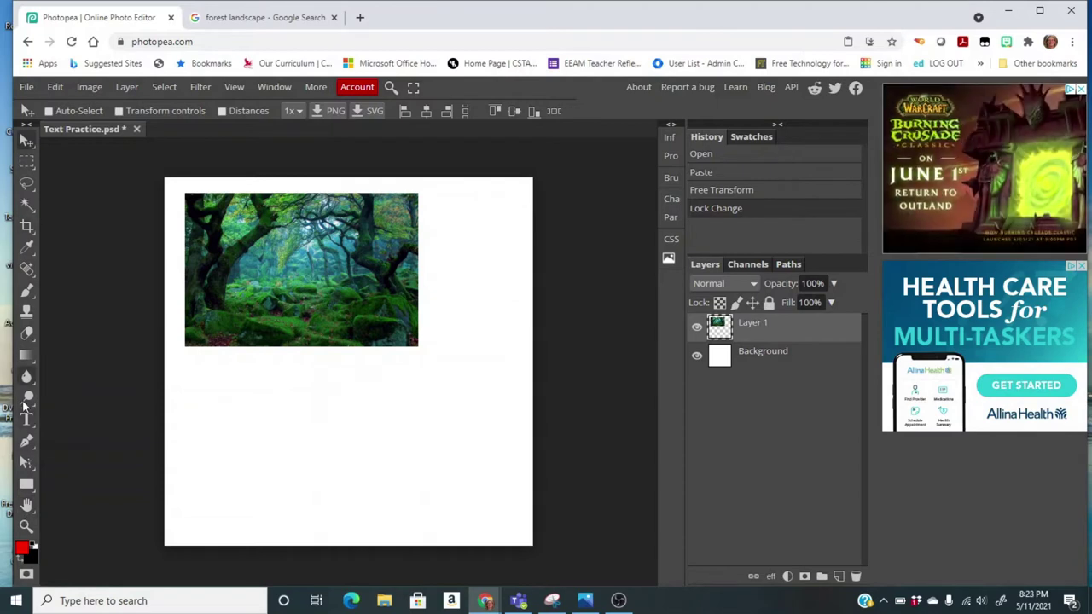
Step: Add 'Jones' as black 200 px ChunkFive text and move it onto the forest photo
{"action": "left_click", "coordinate": [28, 422]}
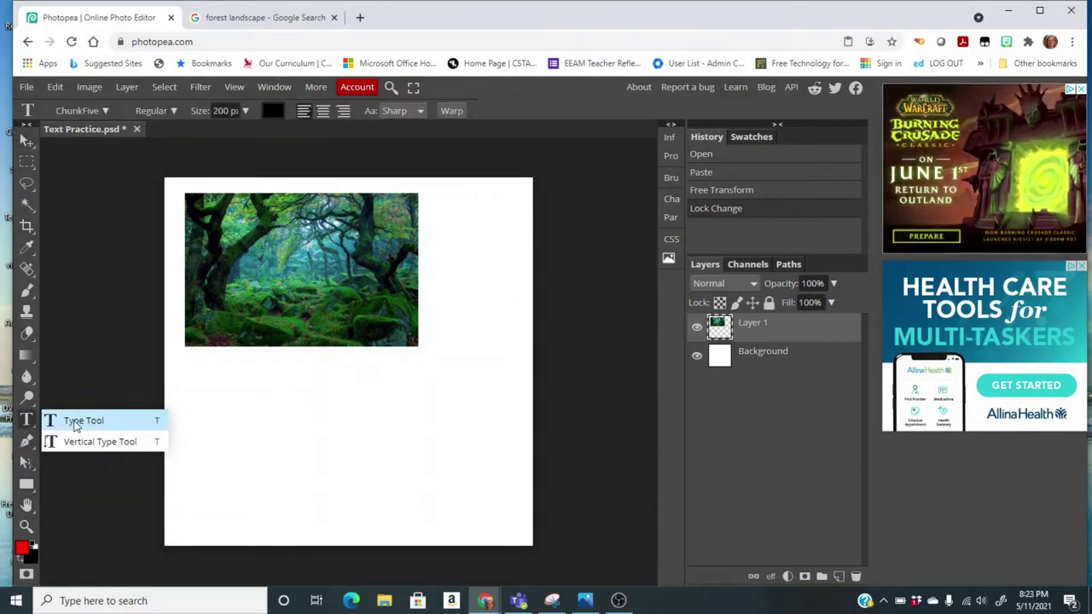
{"action": "left_click", "coordinate": [76, 427]}
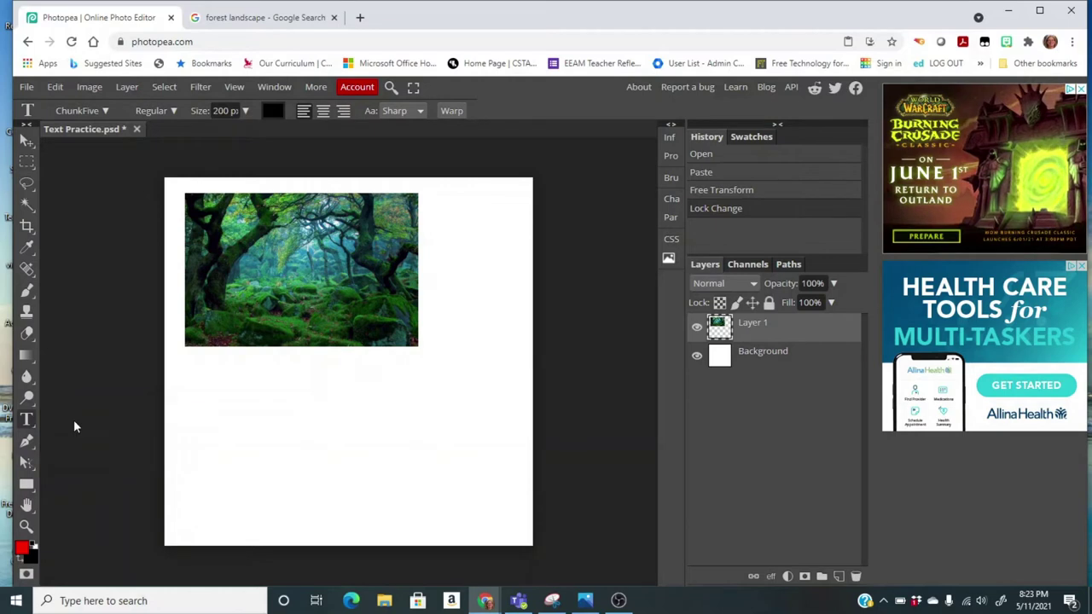
{"action": "left_click", "coordinate": [197, 236]}
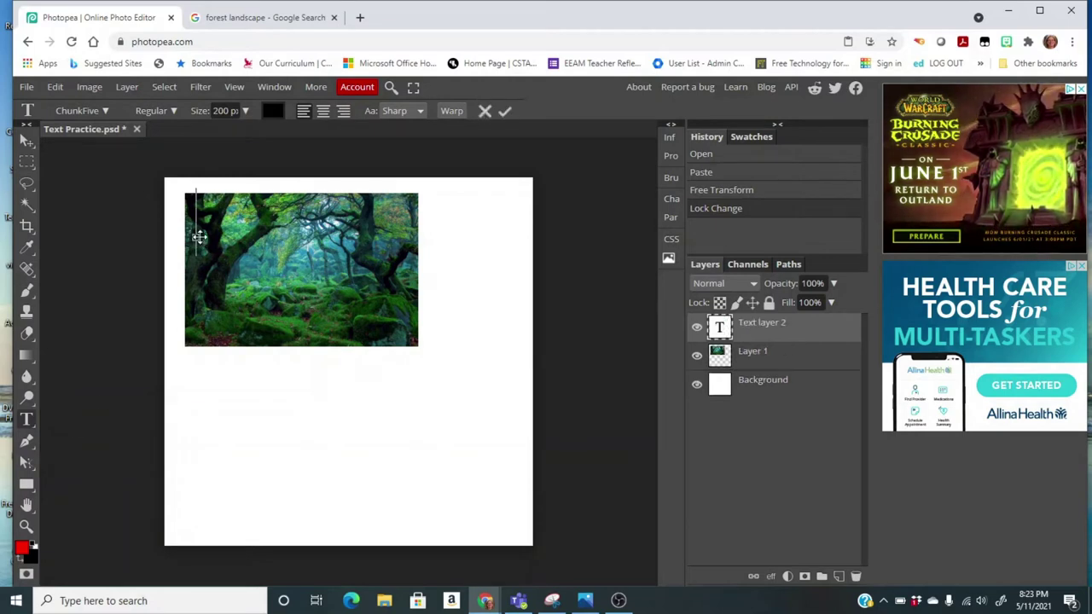
{"action": "type", "text": "M"}
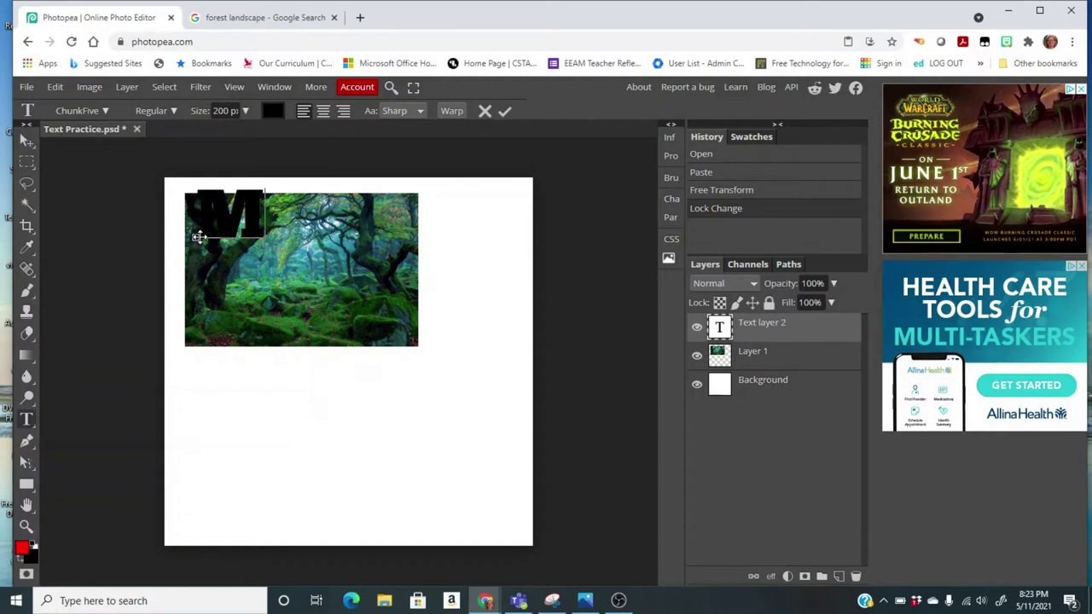
{"action": "key", "text": "BackSpace"}
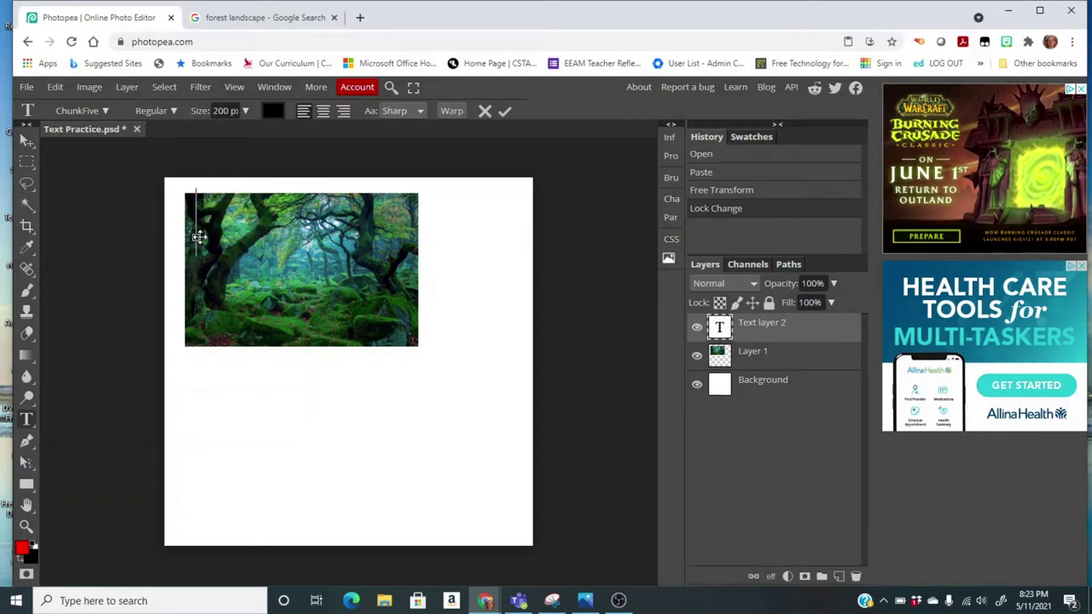
{"action": "type", "text": "Jones"}
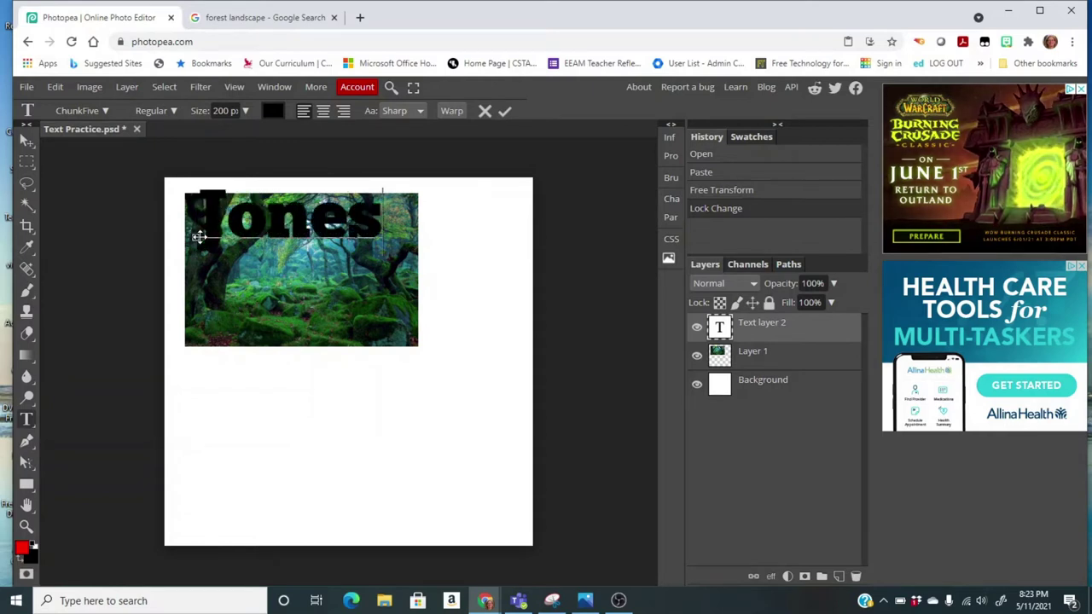
{"action": "left_click", "coordinate": [26, 143]}
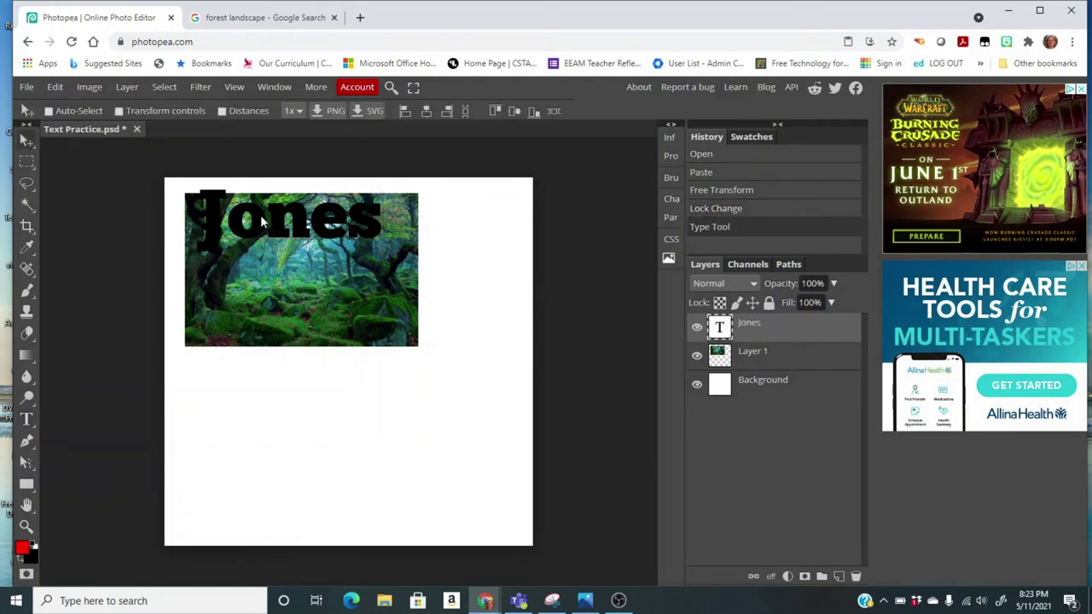
{"action": "left_click_drag", "start_coordinate": [260, 223], "coordinate": [275, 256]}
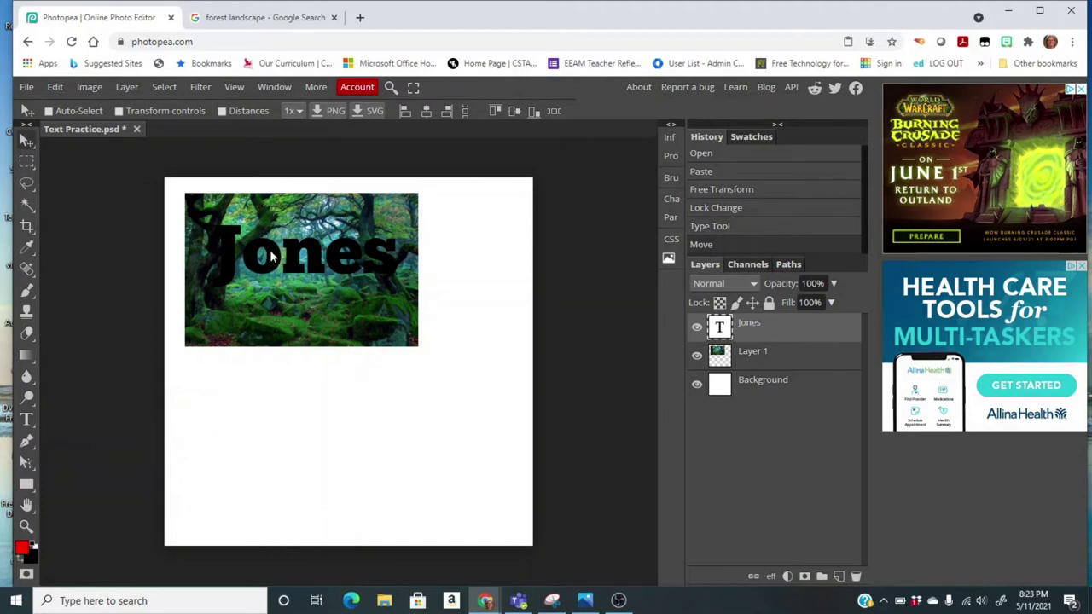
Step: Switch the Jones text's font to Clutchee and commit the change
{"action": "double_click", "coordinate": [271, 256]}
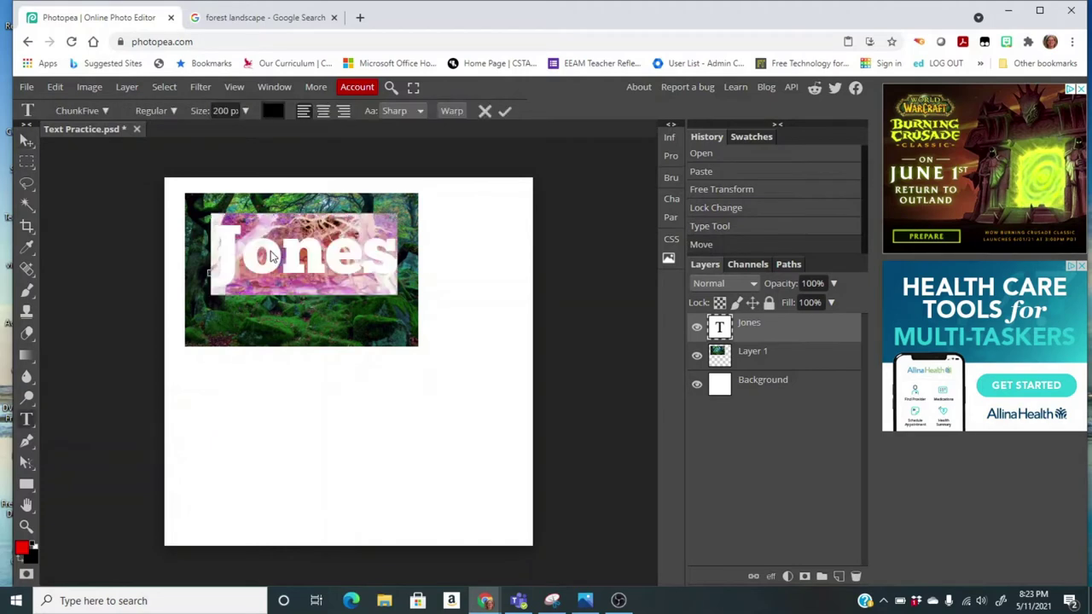
{"action": "left_click", "coordinate": [105, 112]}
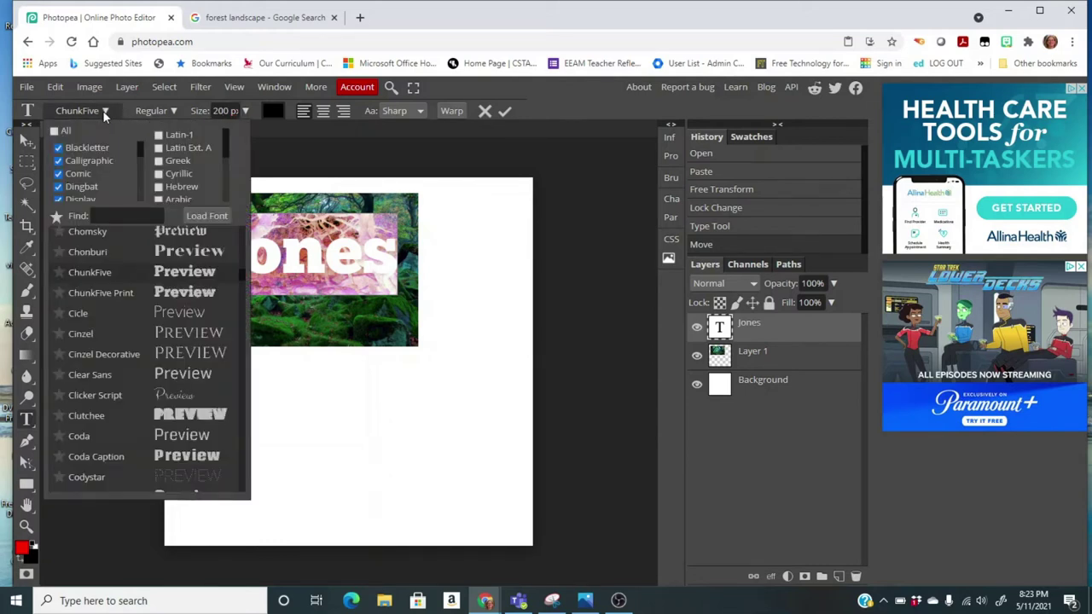
{"action": "left_click", "coordinate": [189, 416]}
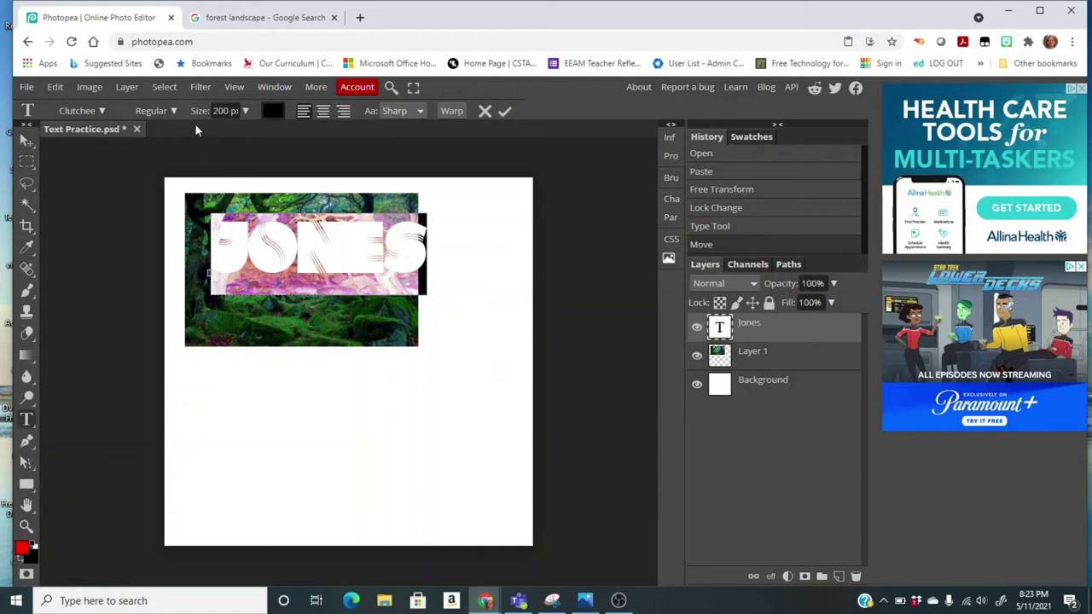
{"action": "left_click", "coordinate": [27, 147]}
Step: Move JONES lower over the forest, then drag Layer 1 above the Jones layer
{"action": "left_click_drag", "start_coordinate": [253, 243], "coordinate": [254, 286]}
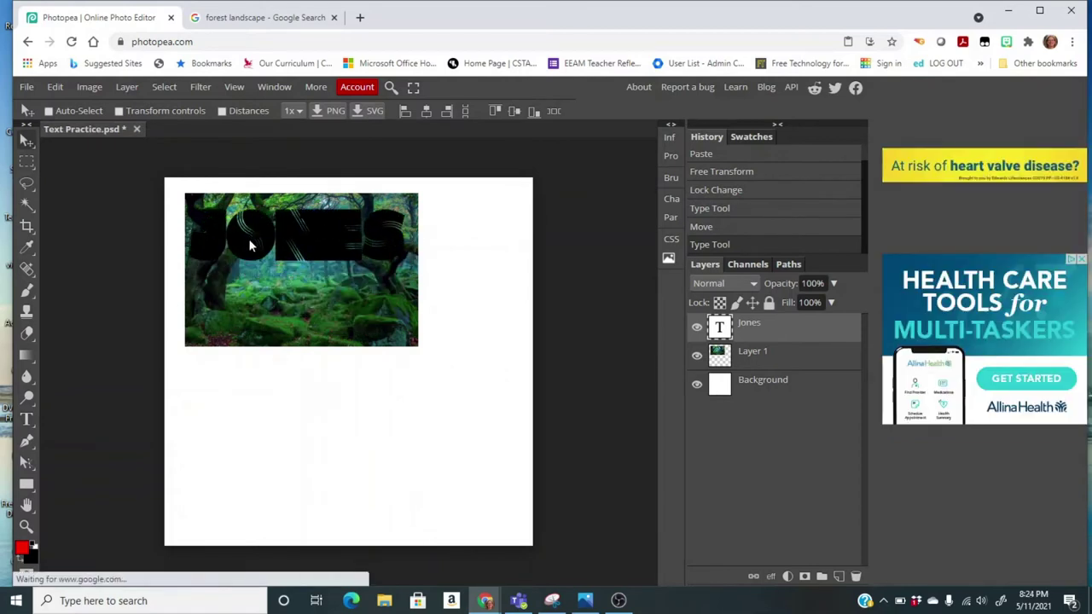
{"action": "mouse_move", "coordinate": [250, 246]}
{"action": "left_mouse_down"}
{"action": "mouse_move", "coordinate": [249, 316]}
{"action": "mouse_move", "coordinate": [254, 236]}
{"action": "mouse_move", "coordinate": [258, 326]}
{"action": "mouse_move", "coordinate": [256, 249]}
{"action": "left_mouse_up"}
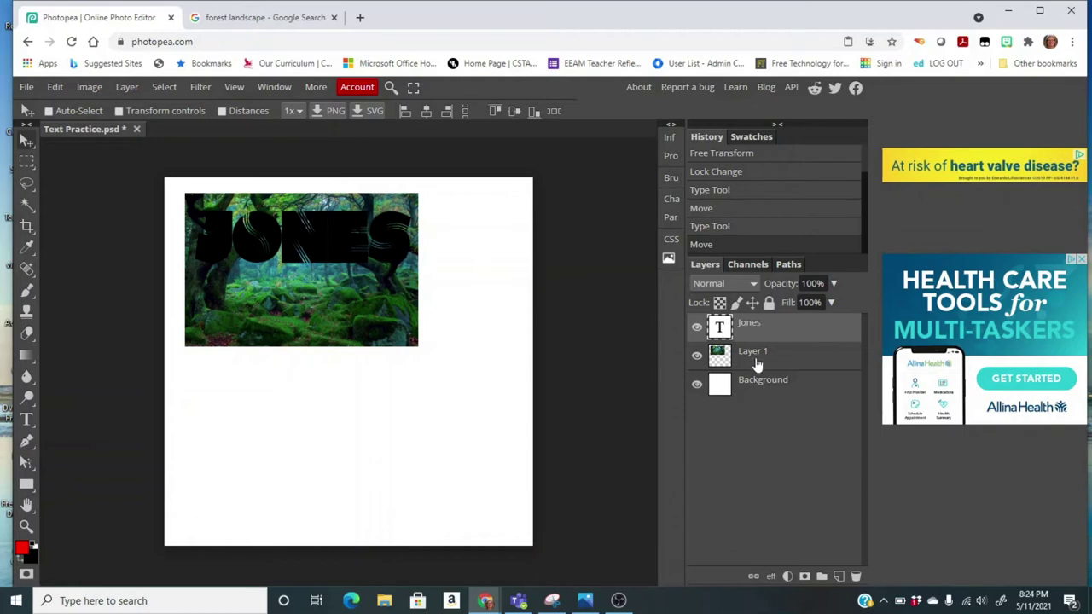
{"action": "left_click_drag", "start_coordinate": [755, 364], "coordinate": [750, 326]}
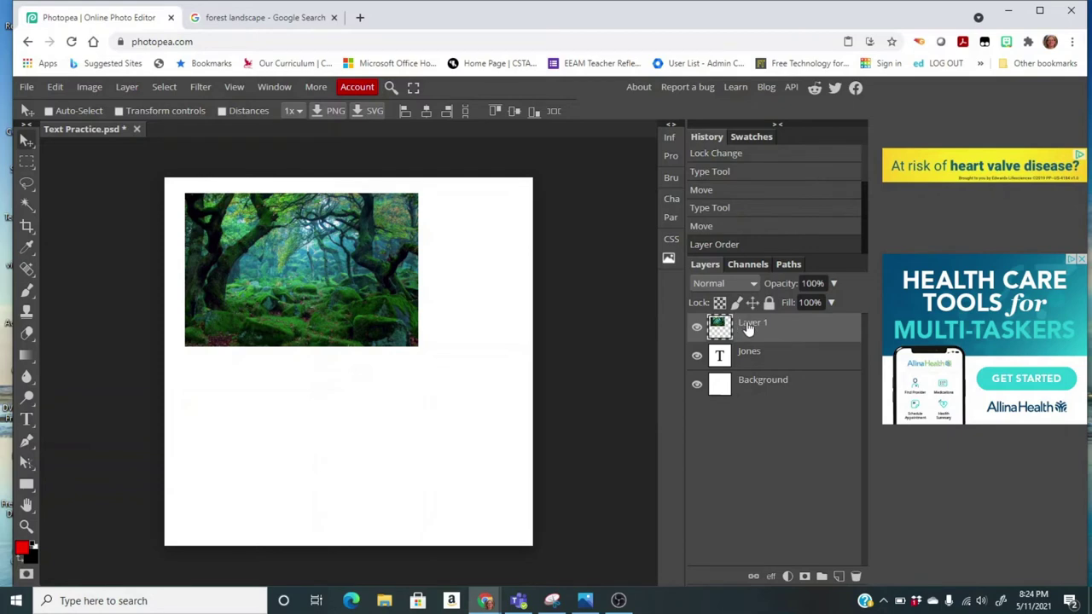
{"action": "right_click", "coordinate": [748, 330]}
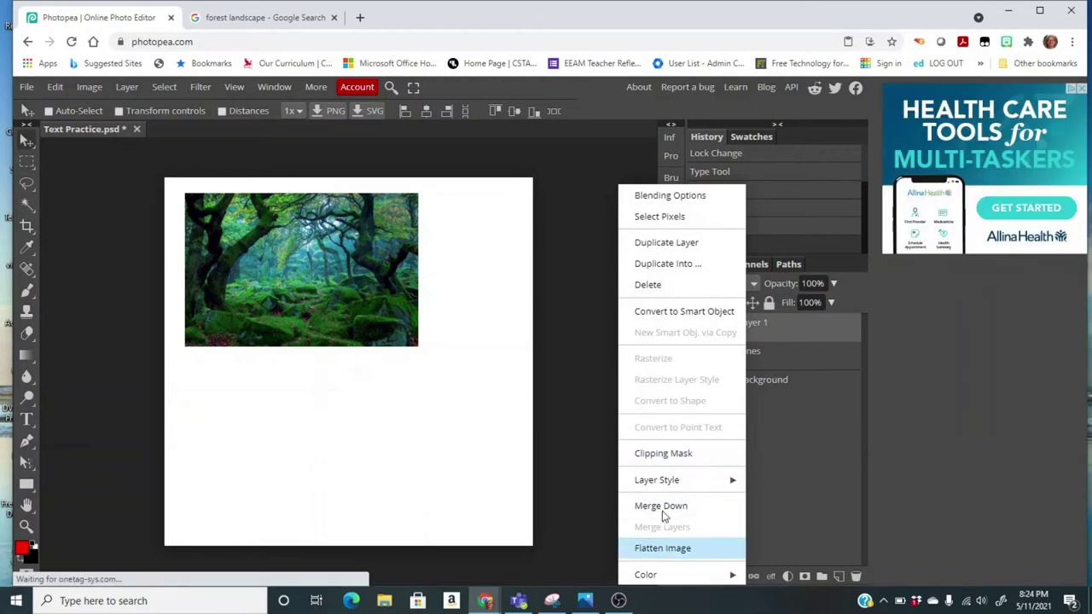
Step: Apply Clipping Mask to Layer 1 so the forest fills the JONES letters
{"action": "left_click", "coordinate": [661, 454]}
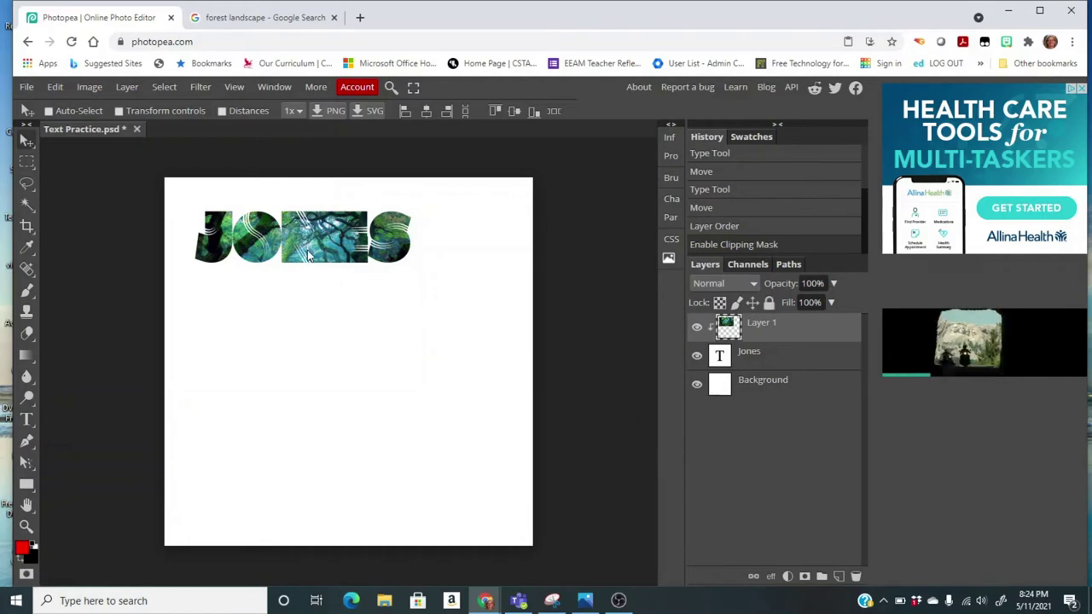
Step: Nudge the Jones layer slightly lower, then select it together with Layer 1
{"action": "left_click", "coordinate": [762, 359]}
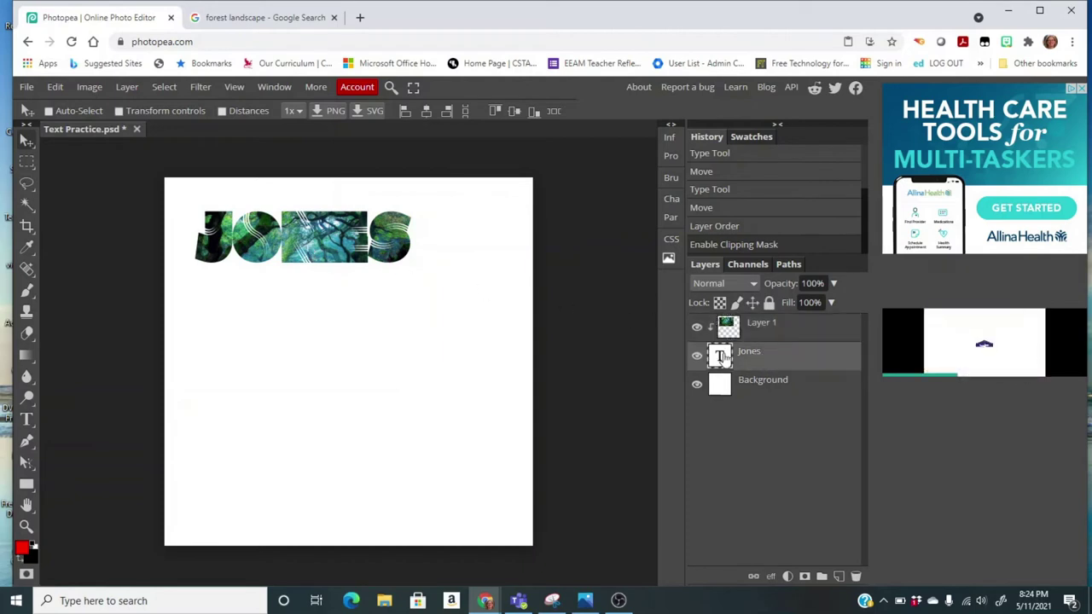
{"action": "mouse_move", "coordinate": [348, 266]}
{"action": "left_mouse_down"}
{"action": "mouse_move", "coordinate": [345, 329]}
{"action": "mouse_move", "coordinate": [337, 256]}
{"action": "mouse_move", "coordinate": [350, 401]}
{"action": "mouse_move", "coordinate": [338, 227]}
{"action": "mouse_move", "coordinate": [340, 317]}
{"action": "mouse_move", "coordinate": [359, 271]}
{"action": "left_mouse_up"}
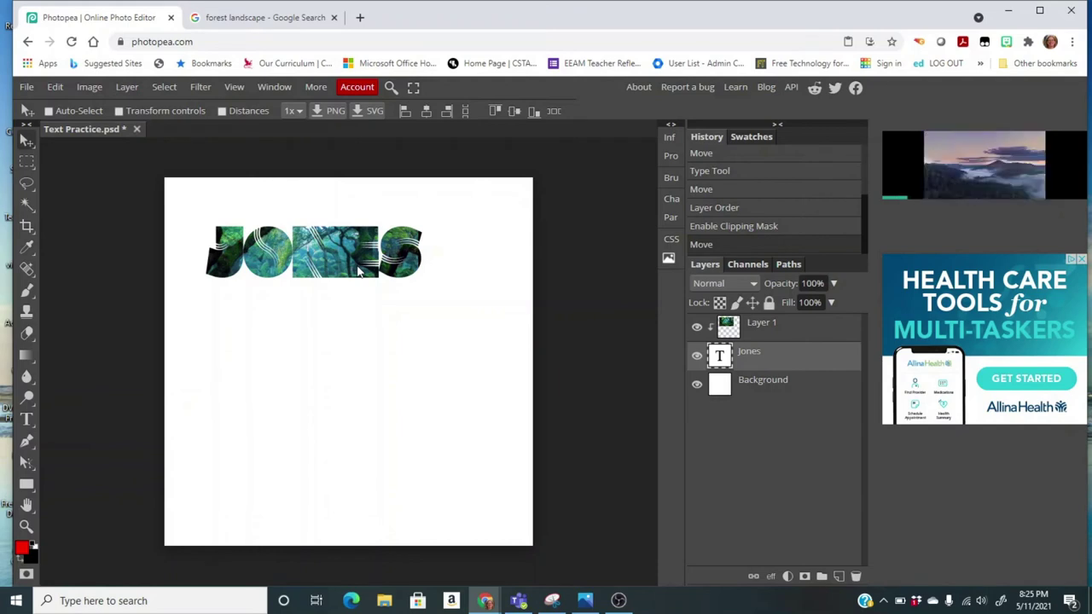
{"action": "left_click", "coordinate": [771, 329], "text": "shift"}
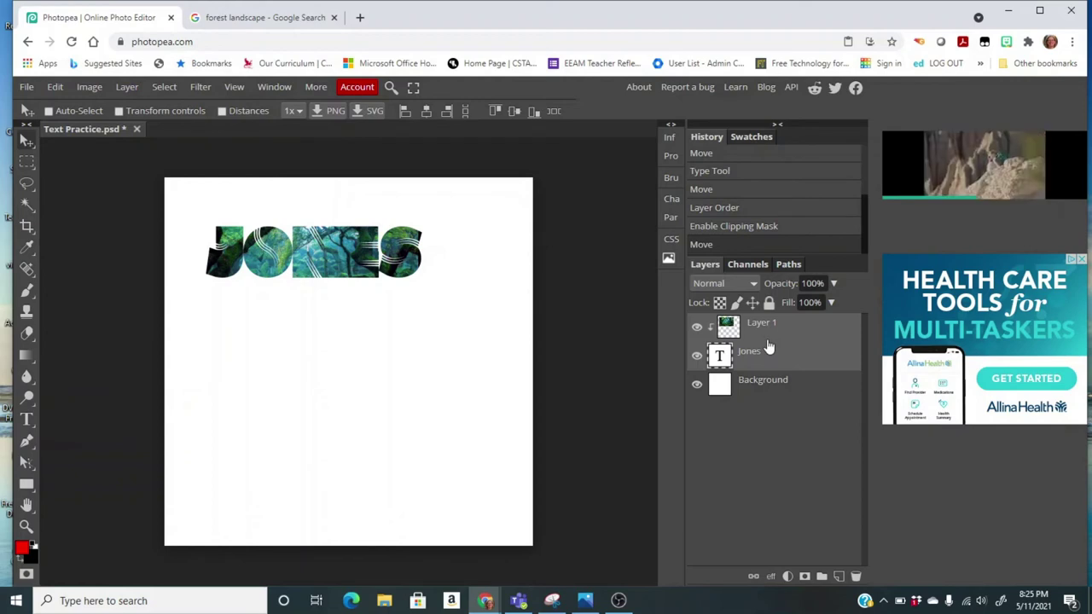
{"action": "right_click", "coordinate": [768, 346]}
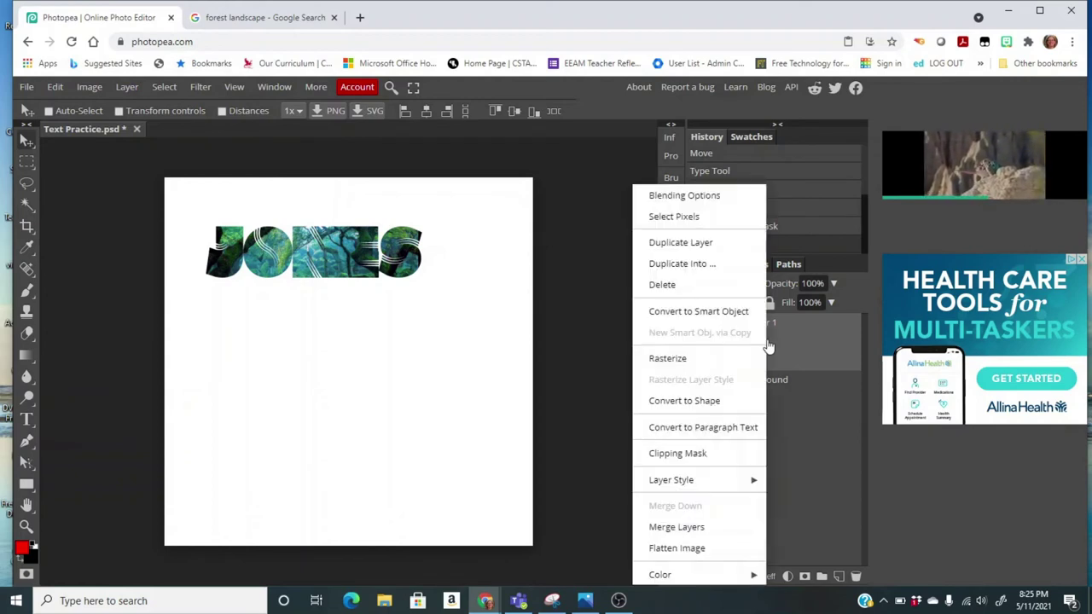
Step: Merge the forest photo and JONES text into Layer 1 and shift it slightly left
{"action": "left_click", "coordinate": [661, 529]}
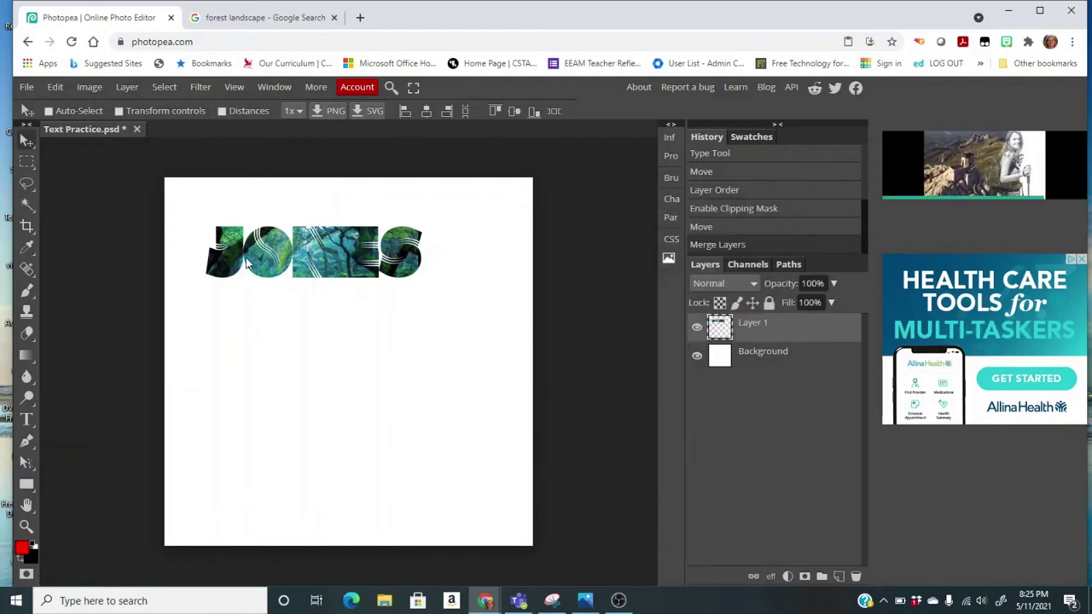
{"action": "mouse_move", "coordinate": [243, 265]}
{"action": "left_mouse_down"}
{"action": "mouse_move", "coordinate": [287, 479]}
{"action": "mouse_move", "coordinate": [204, 393]}
{"action": "mouse_move", "coordinate": [235, 243]}
{"action": "mouse_move", "coordinate": [205, 265]}
{"action": "mouse_move", "coordinate": [228, 246]}
{"action": "mouse_move", "coordinate": [237, 261]}
{"action": "left_mouse_up"}
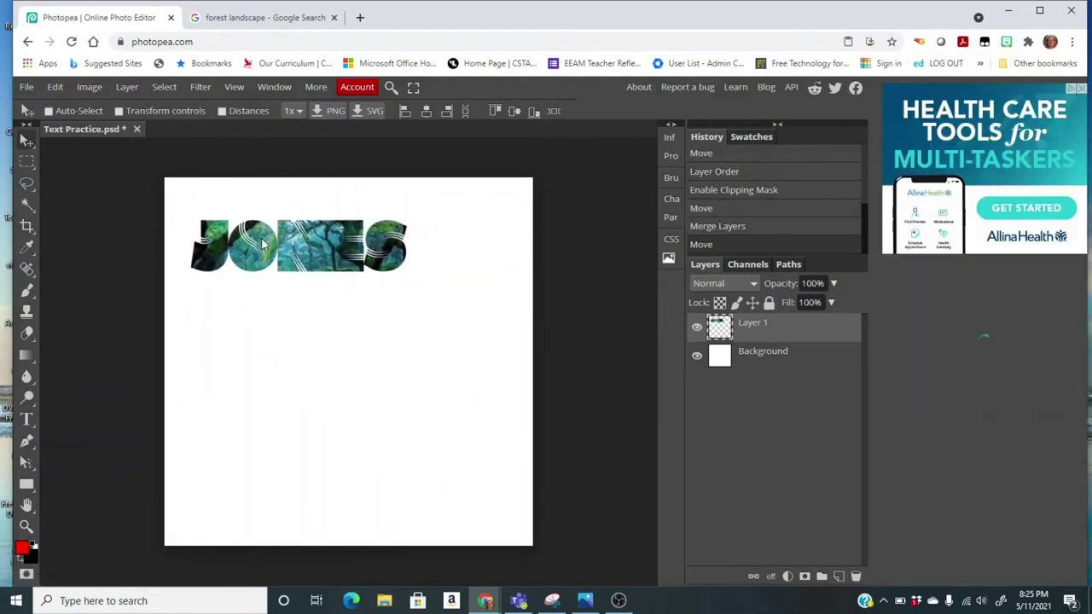
{"action": "left_click", "coordinate": [60, 87]}
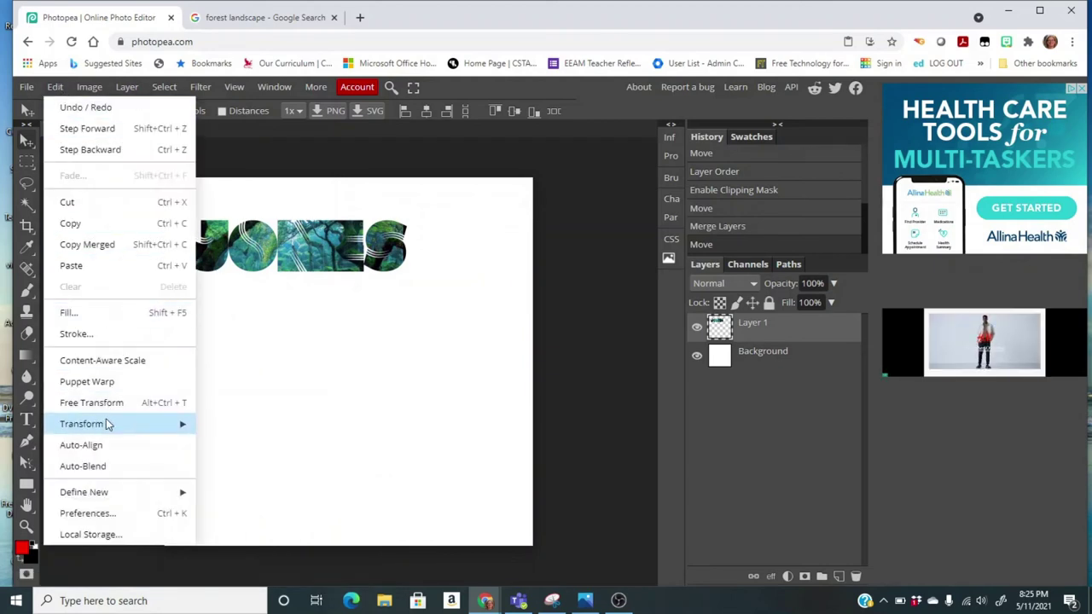
{"action": "mouse_move", "coordinate": [108, 426]}
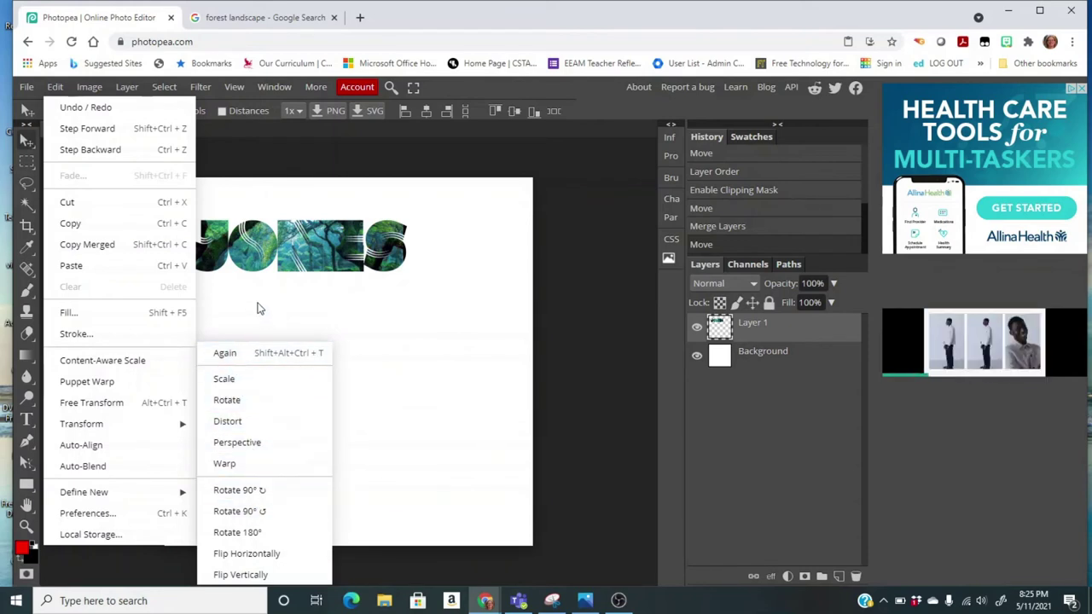
{"action": "left_click", "coordinate": [258, 306]}
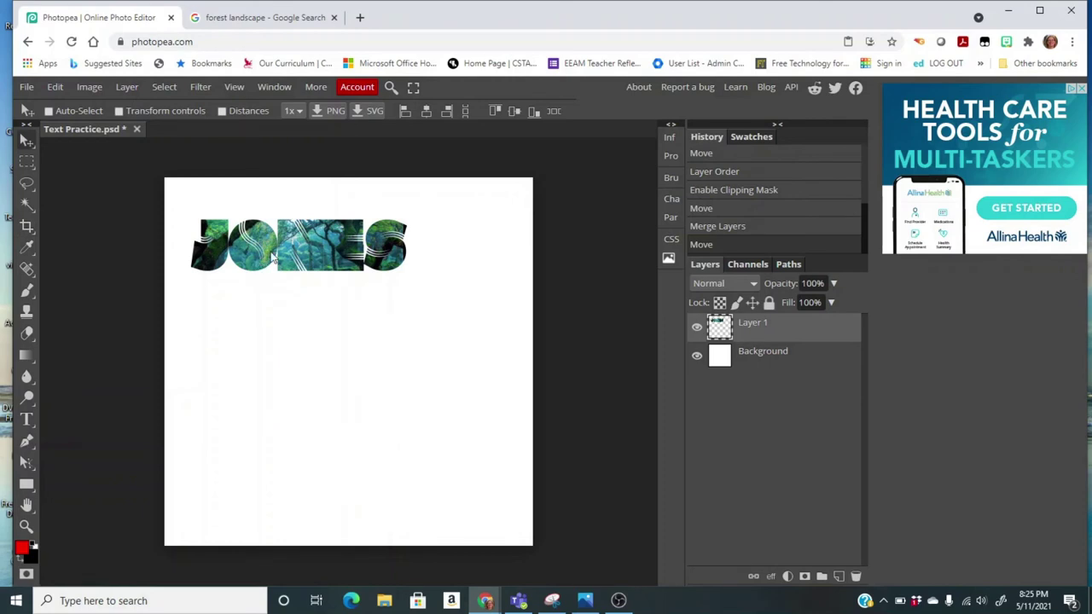
Step: Apply the Oil Paint filter to JONES with default radius 3.0 px and cleanliness 2.0 px
{"action": "left_click", "coordinate": [201, 89]}
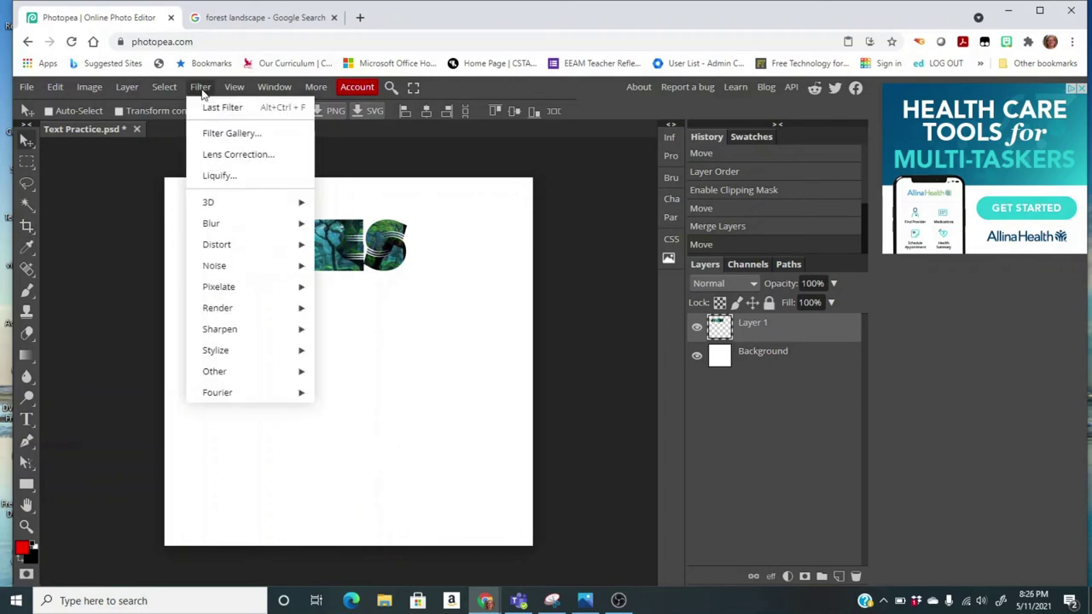
{"action": "mouse_move", "coordinate": [259, 273]}
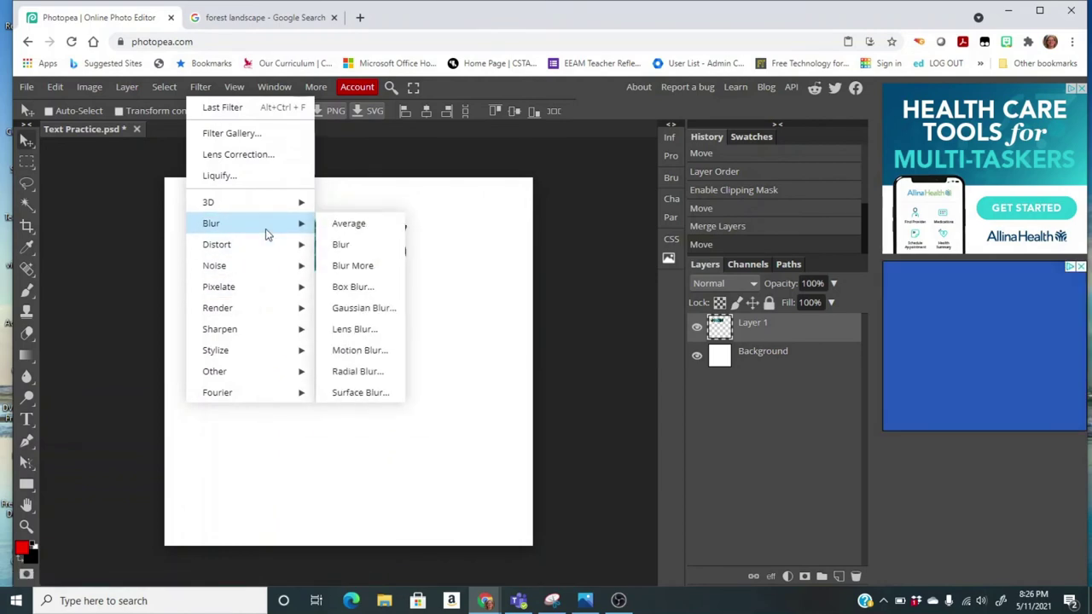
{"action": "mouse_move", "coordinate": [287, 364]}
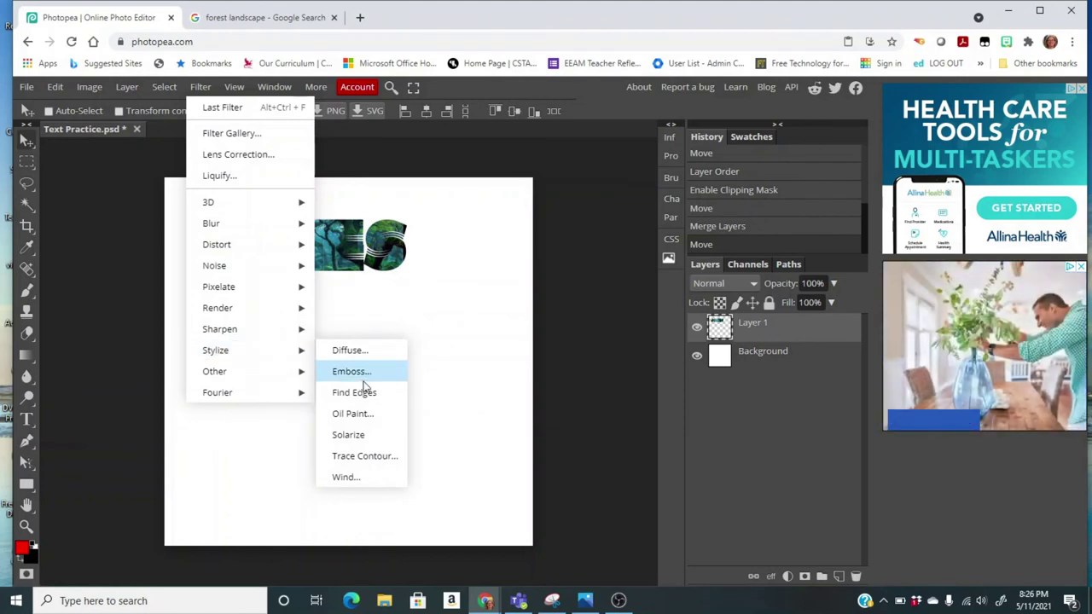
{"action": "left_click", "coordinate": [372, 413]}
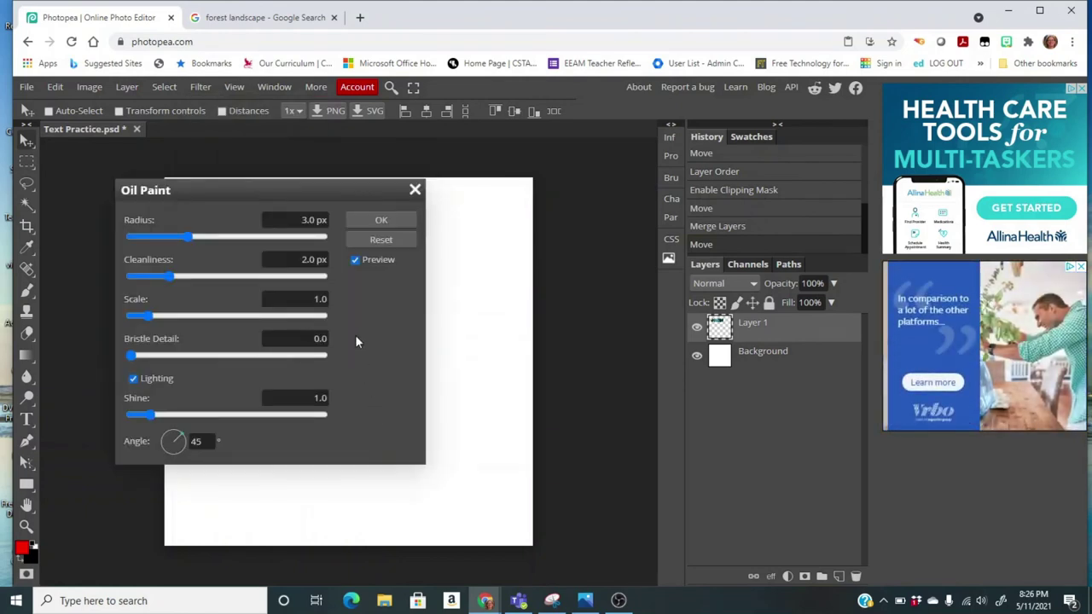
{"action": "left_click", "coordinate": [385, 219]}
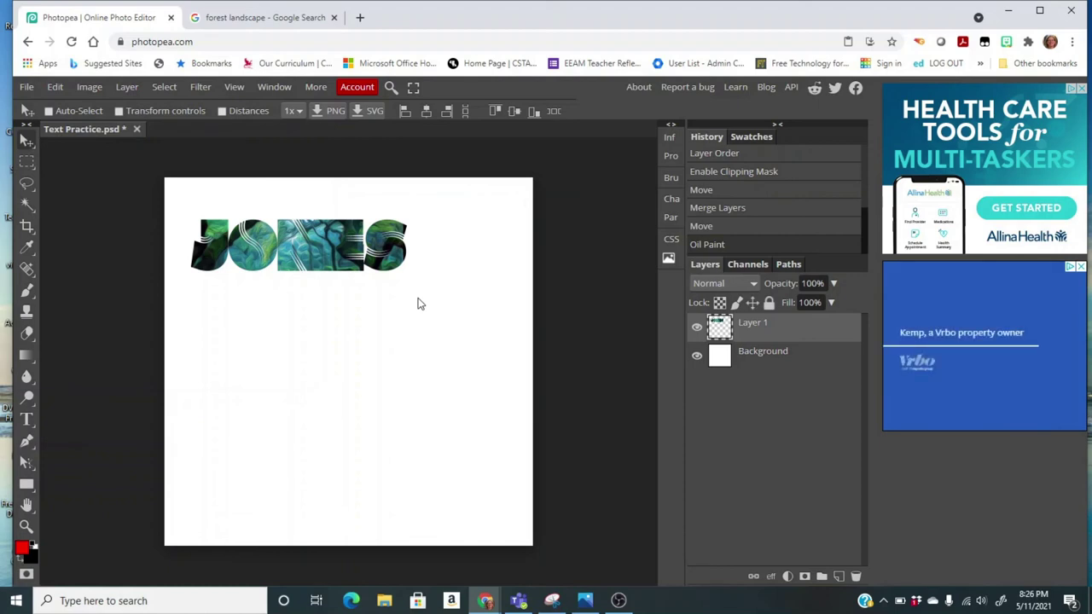
Step: Create a new 2560×1600 px white-background document named Countries
{"action": "left_click", "coordinate": [27, 87]}
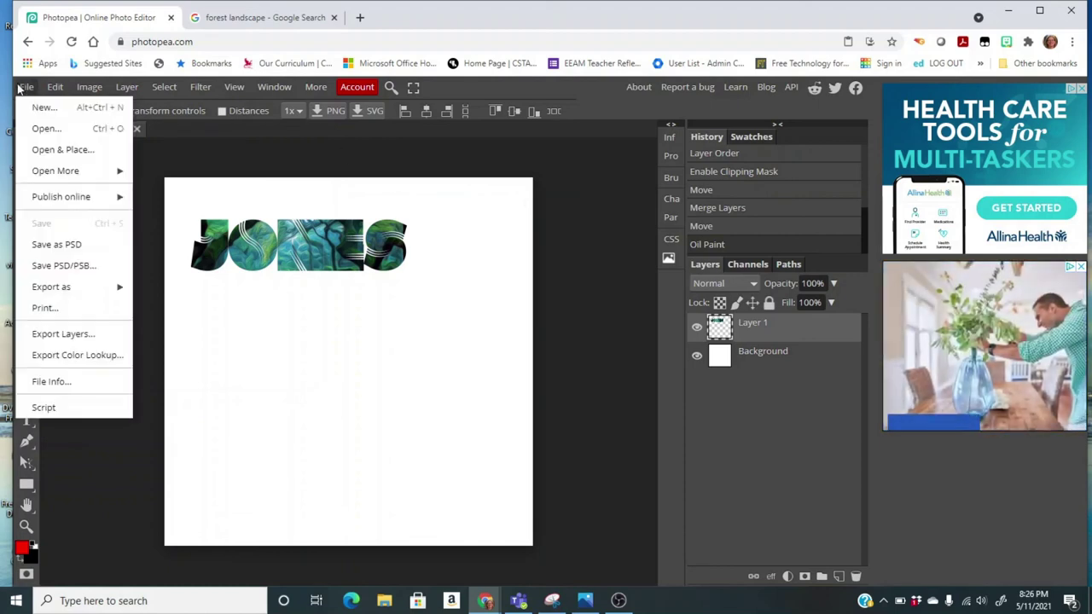
{"action": "left_click", "coordinate": [38, 109]}
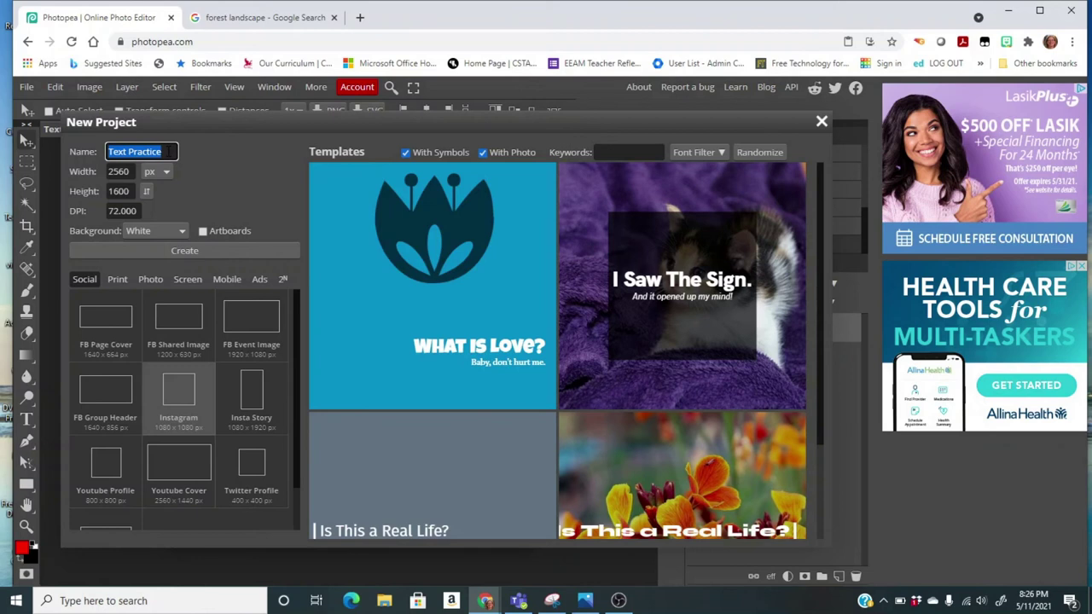
{"action": "type", "text": "Countries"}
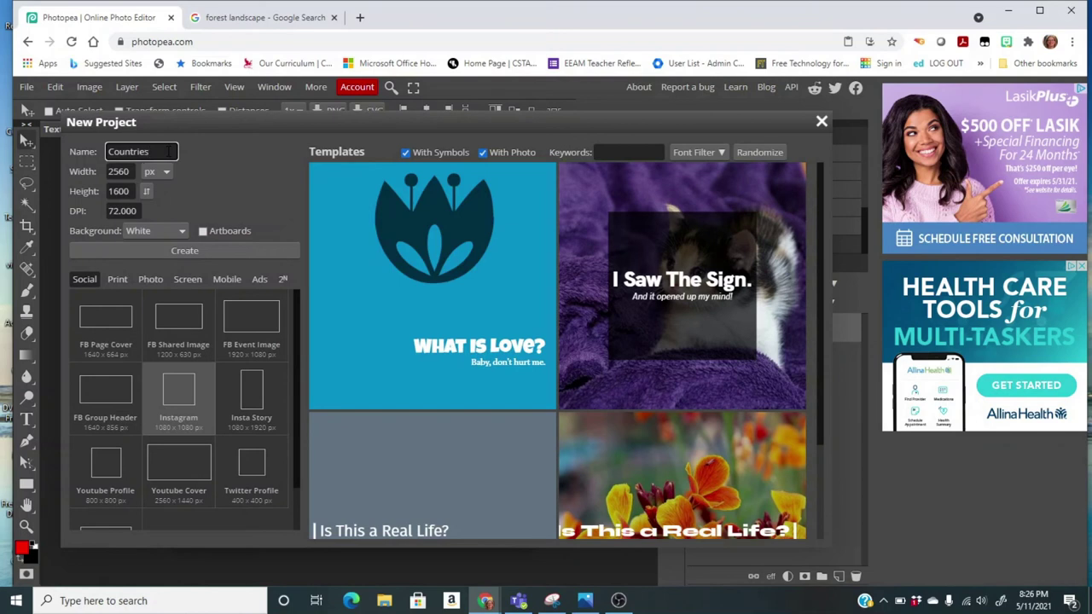
{"action": "left_click", "coordinate": [187, 248]}
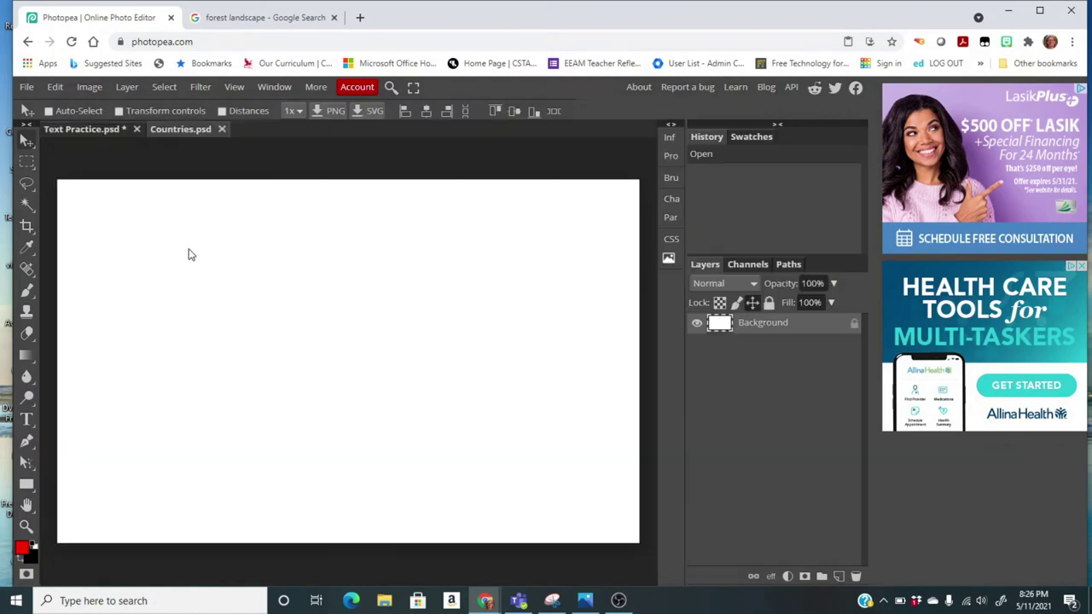
Step: Open the Text Practice Final example with photo-filled names like AFRICA, CHINA and GREECE
{"action": "left_click", "coordinate": [26, 88]}
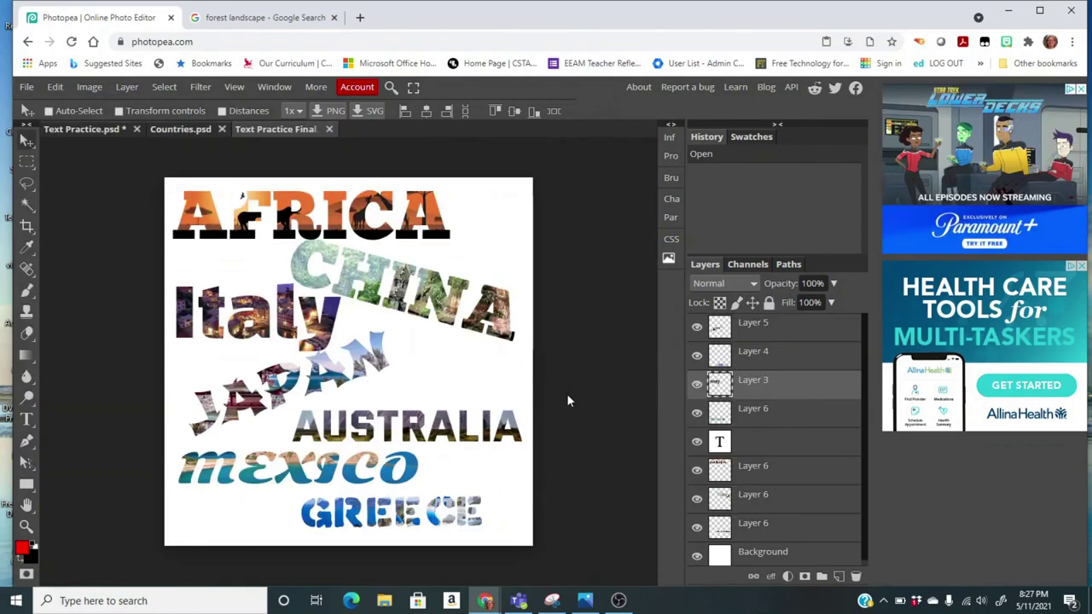